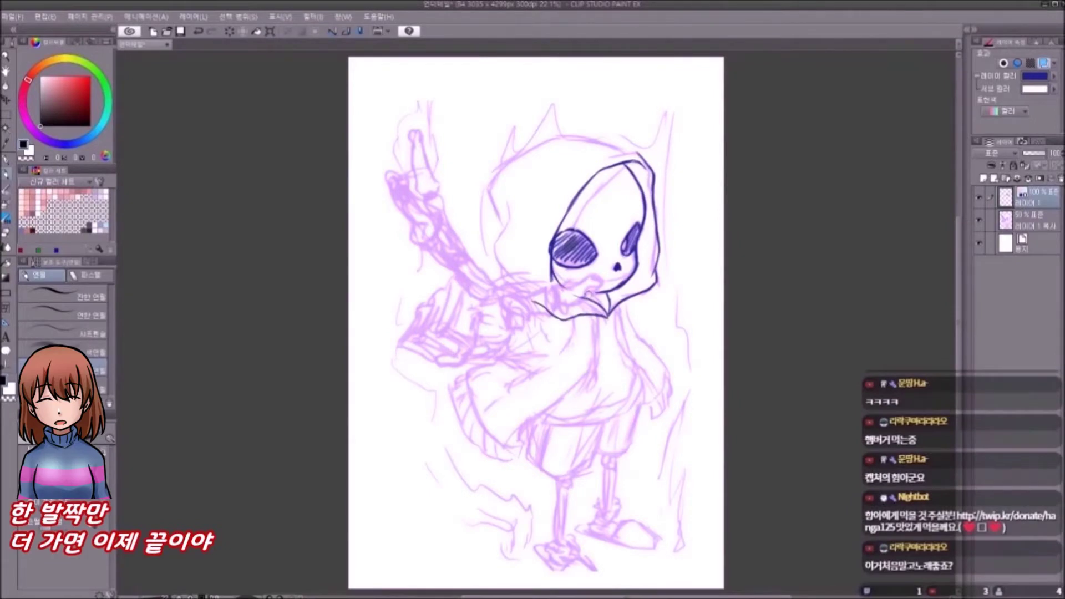
Step: Sketch the hood's outer contour and back fold, plus the raised finger's bone segments, in dark blue over the purple rough
{"action": "mouse_move", "coordinate": [505, 213]}
{"action": "left_mouse_down"}
{"action": "mouse_move", "coordinate": [486, 175]}
{"action": "mouse_move", "coordinate": [603, 157]}
{"action": "left_mouse_up"}
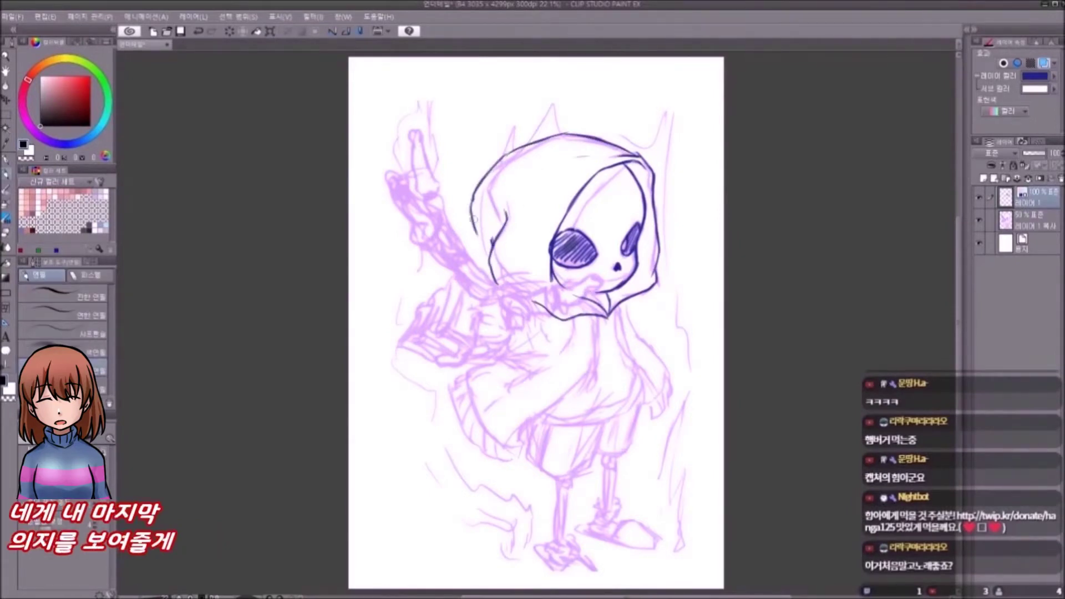
{"action": "left_click_drag", "start_coordinate": [490, 258], "coordinate": [496, 284]}
{"action": "mouse_move", "coordinate": [399, 197]}
{"action": "left_mouse_down"}
{"action": "mouse_move", "coordinate": [477, 285]}
{"action": "mouse_move", "coordinate": [417, 239]}
{"action": "left_mouse_up"}
{"action": "left_click_drag", "start_coordinate": [390, 172], "coordinate": [452, 275]}
{"action": "left_click_drag", "start_coordinate": [441, 228], "coordinate": [470, 265]}
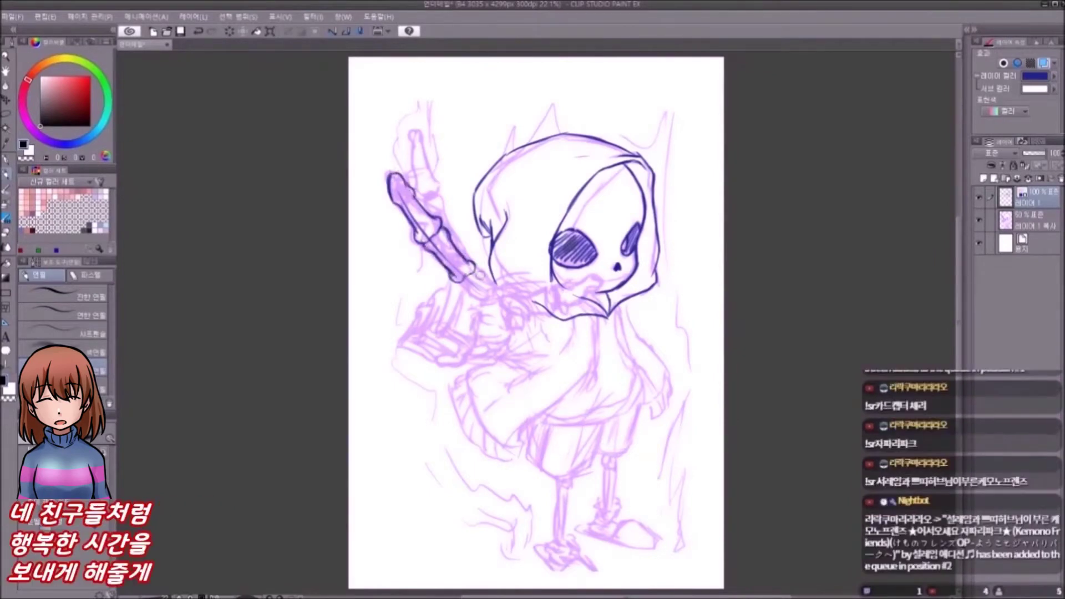
{"action": "mouse_move", "coordinate": [381, 162]}
{"action": "left_mouse_down"}
{"action": "mouse_move", "coordinate": [487, 290]}
{"action": "mouse_move", "coordinate": [461, 330]}
{"action": "mouse_move", "coordinate": [464, 357]}
{"action": "mouse_move", "coordinate": [477, 355]}
{"action": "left_mouse_up"}
{"action": "key", "text": "ctrl+z"}
Step: Sketch the outstretched hand's curled fingers, knuckles and thumb bone in dark blue over the rough
{"action": "mouse_move", "coordinate": [444, 297]}
{"action": "left_mouse_down"}
{"action": "mouse_move", "coordinate": [421, 344]}
{"action": "mouse_move", "coordinate": [507, 349]}
{"action": "left_mouse_up"}
{"action": "left_click_drag", "start_coordinate": [444, 366], "coordinate": [516, 339]}
{"action": "mouse_move", "coordinate": [488, 280]}
{"action": "left_mouse_down"}
{"action": "mouse_move", "coordinate": [516, 332]}
{"action": "mouse_move", "coordinate": [531, 302]}
{"action": "mouse_move", "coordinate": [539, 309]}
{"action": "mouse_move", "coordinate": [597, 286]}
{"action": "left_mouse_up"}
{"action": "left_click_drag", "start_coordinate": [423, 334], "coordinate": [441, 353]}
{"action": "left_click_drag", "start_coordinate": [430, 304], "coordinate": [409, 347]}
{"action": "left_click_drag", "start_coordinate": [430, 335], "coordinate": [469, 362]}
{"action": "left_click_drag", "start_coordinate": [466, 346], "coordinate": [480, 365]}
{"action": "left_click_drag", "start_coordinate": [434, 332], "coordinate": [477, 383]}
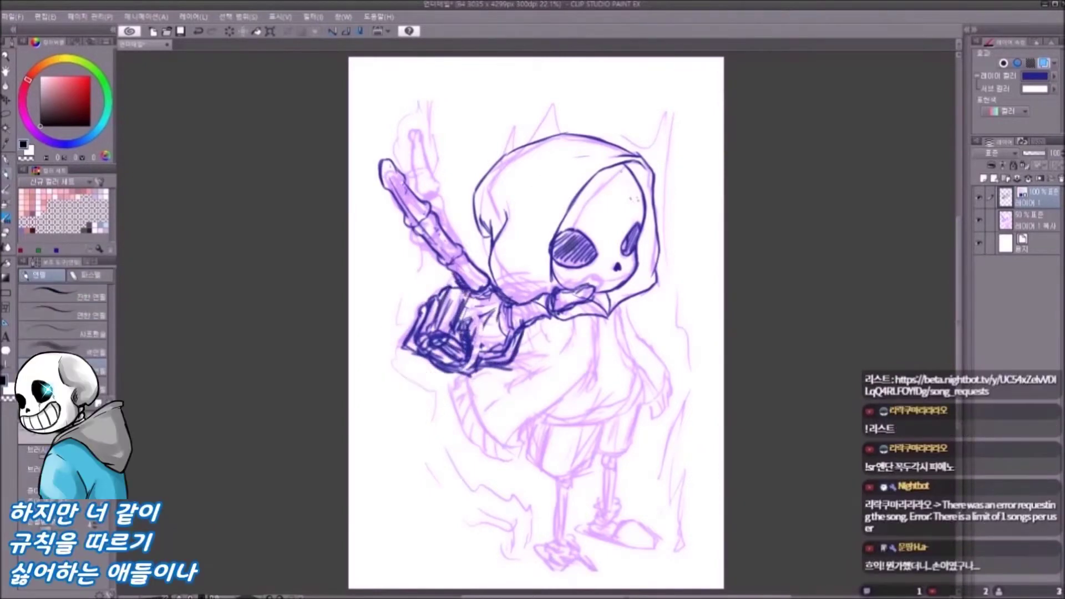
Step: Reinforce the underside and wrist of the pointing hand and sketch the puffy jacket sleeve behind it
{"action": "left_click_drag", "start_coordinate": [452, 350], "coordinate": [489, 372]}
{"action": "left_click_drag", "start_coordinate": [494, 278], "coordinate": [529, 300]}
{"action": "left_click_drag", "start_coordinate": [465, 372], "coordinate": [538, 361]}
{"action": "left_click_drag", "start_coordinate": [491, 286], "coordinate": [535, 297]}
{"action": "left_click_drag", "start_coordinate": [483, 369], "coordinate": [536, 348]}
{"action": "left_click_drag", "start_coordinate": [503, 287], "coordinate": [545, 305]}
{"action": "left_click_drag", "start_coordinate": [517, 384], "coordinate": [575, 324]}
{"action": "left_click_drag", "start_coordinate": [473, 415], "coordinate": [571, 347]}
{"action": "left_click_drag", "start_coordinate": [555, 333], "coordinate": [587, 320]}
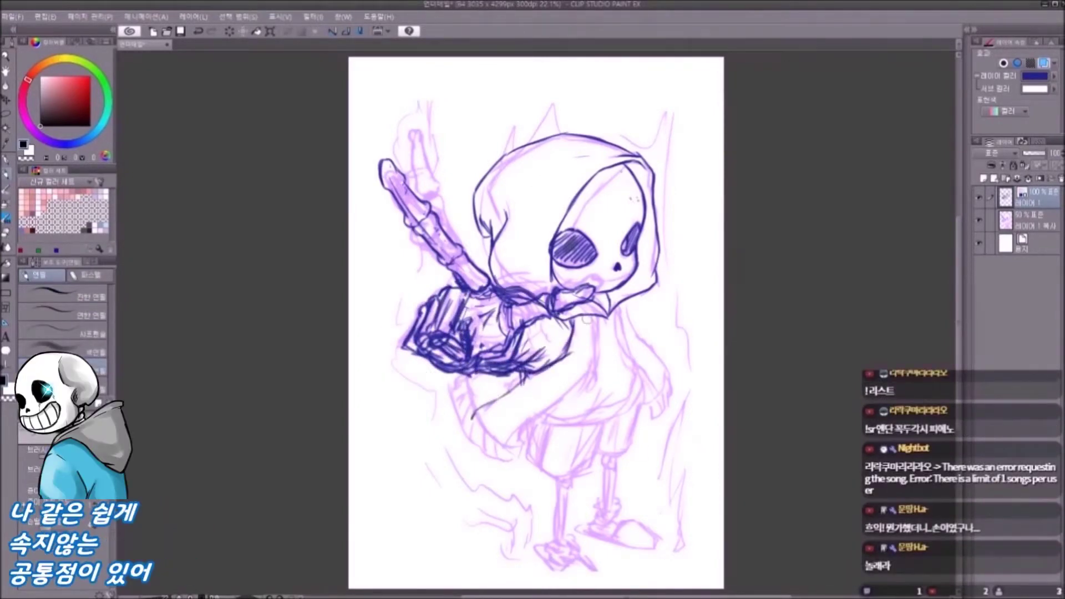
Step: Sketch the open jacket's front edges, the flap on its far side and the curved hem below the sleeve
{"action": "left_click_drag", "start_coordinate": [516, 453], "coordinate": [588, 382]}
{"action": "left_click_drag", "start_coordinate": [614, 307], "coordinate": [623, 336]}
{"action": "left_click_drag", "start_coordinate": [616, 323], "coordinate": [646, 383]}
{"action": "left_click_drag", "start_coordinate": [665, 301], "coordinate": [675, 309]}
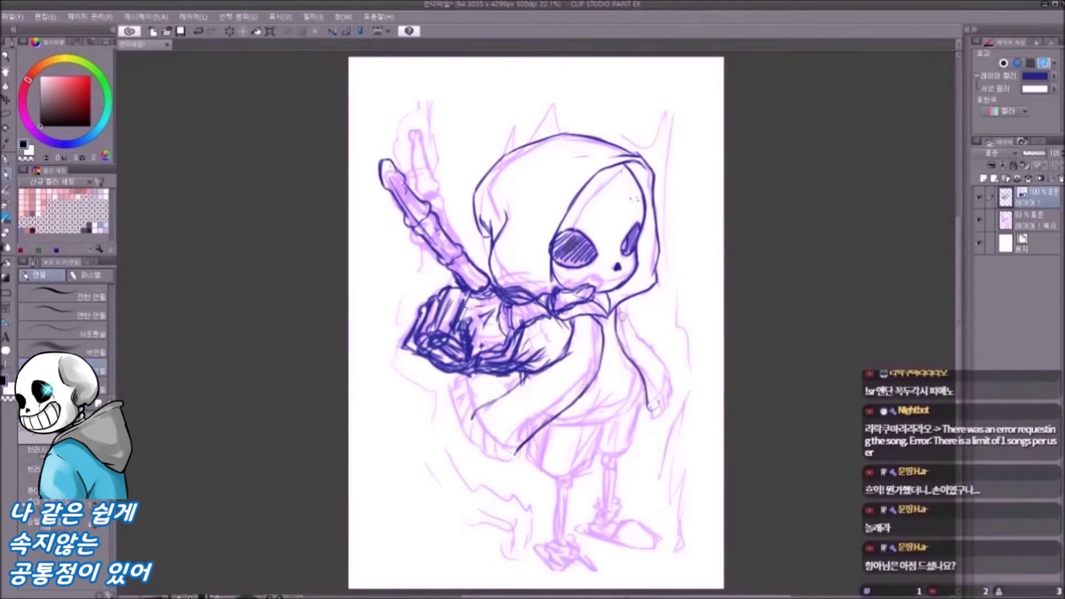
{"action": "left_click_drag", "start_coordinate": [619, 404], "coordinate": [625, 413]}
{"action": "left_click_drag", "start_coordinate": [627, 313], "coordinate": [639, 354]}
{"action": "left_click_drag", "start_coordinate": [666, 366], "coordinate": [678, 388]}
{"action": "left_click_drag", "start_coordinate": [677, 386], "coordinate": [647, 427]}
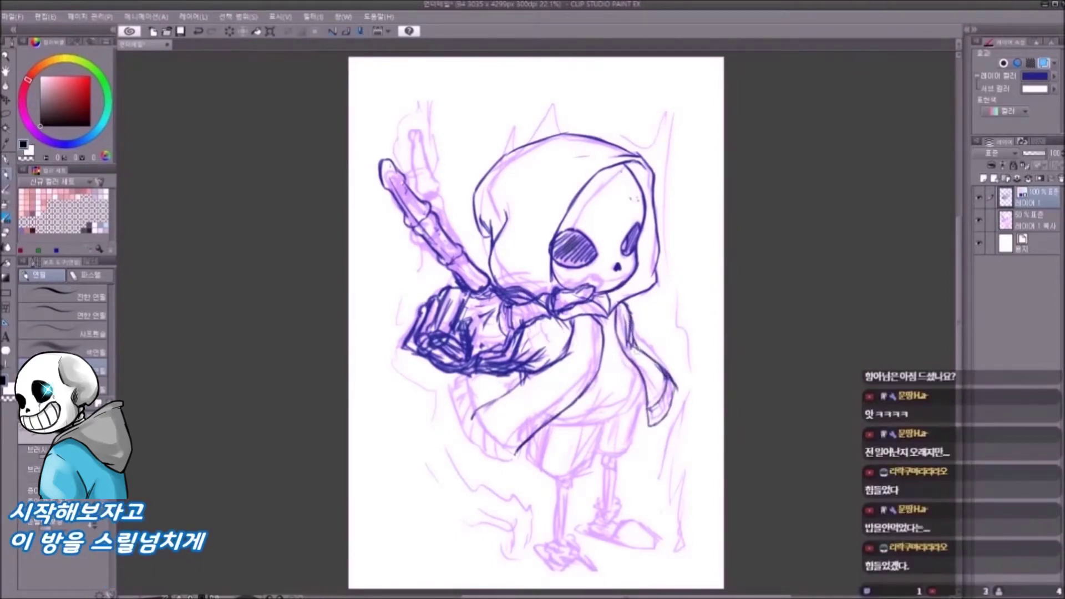
{"action": "key", "text": "ctrl+z"}
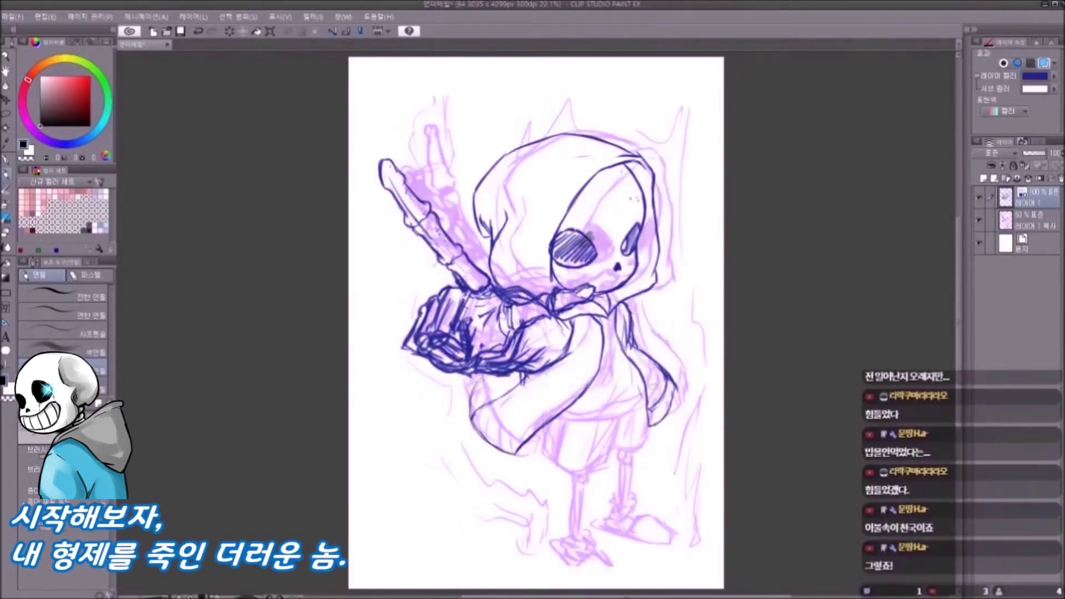
{"action": "left_click_drag", "start_coordinate": [470, 377], "coordinate": [520, 455]}
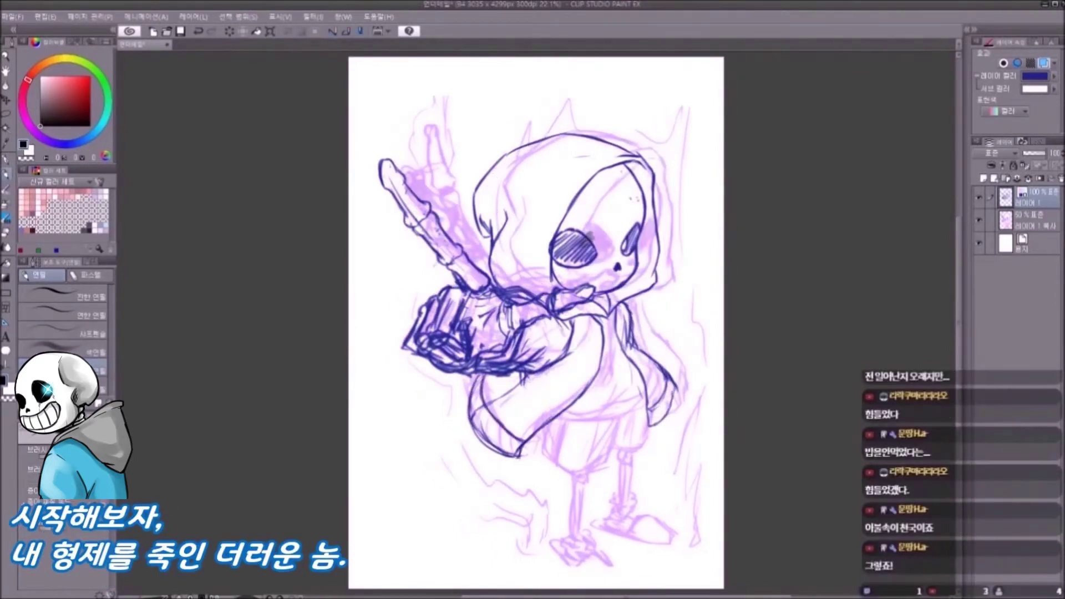
Step: Sketch the shirt's lower edge and both legs of the shorts beneath the jacket
{"action": "left_click_drag", "start_coordinate": [643, 393], "coordinate": [621, 413]}
{"action": "mouse_move", "coordinate": [627, 294]}
{"action": "left_mouse_down"}
{"action": "mouse_move", "coordinate": [641, 330]}
{"action": "mouse_move", "coordinate": [619, 387]}
{"action": "left_mouse_up"}
{"action": "mouse_move", "coordinate": [552, 413]}
{"action": "left_mouse_down"}
{"action": "mouse_move", "coordinate": [544, 458]}
{"action": "mouse_move", "coordinate": [611, 471]}
{"action": "left_mouse_up"}
{"action": "left_click_drag", "start_coordinate": [649, 383], "coordinate": [605, 455]}
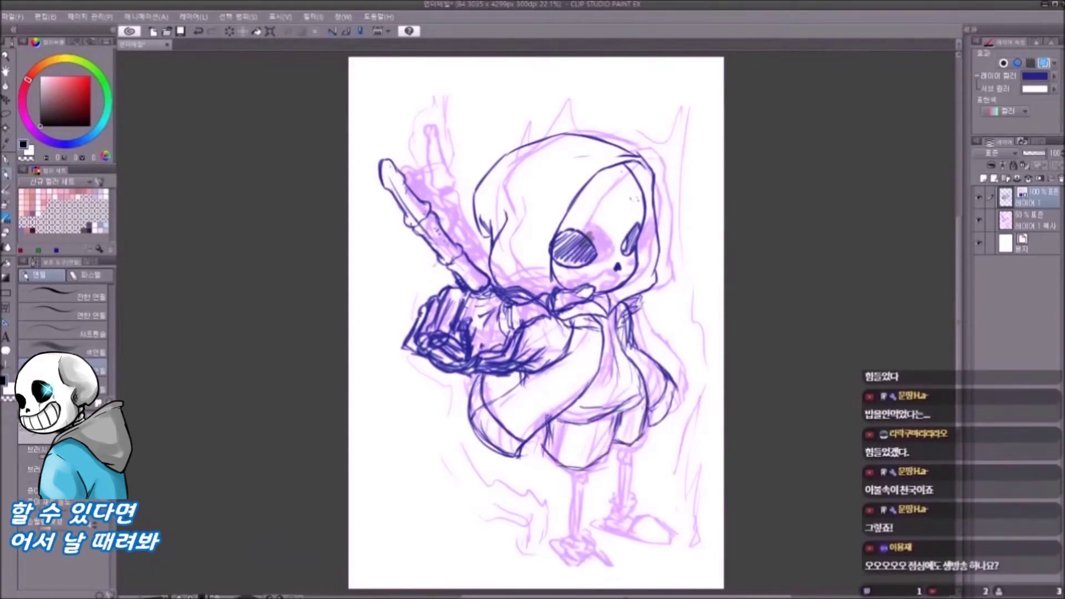
Step: Sketch the skull's wide grin and touch up the far eye and the collar folds below the chin
{"action": "left_click_drag", "start_coordinate": [560, 277], "coordinate": [627, 276]}
{"action": "left_click_drag", "start_coordinate": [624, 217], "coordinate": [635, 240]}
{"action": "left_click_drag", "start_coordinate": [551, 327], "coordinate": [601, 333]}
{"action": "left_click_drag", "start_coordinate": [621, 303], "coordinate": [638, 330]}
Step: Sketch the leg bones of both legs and the slippers on the feet
{"action": "mouse_move", "coordinate": [555, 419]}
{"action": "left_mouse_down"}
{"action": "mouse_move", "coordinate": [566, 458]}
{"action": "mouse_move", "coordinate": [589, 481]}
{"action": "mouse_move", "coordinate": [571, 543]}
{"action": "left_mouse_up"}
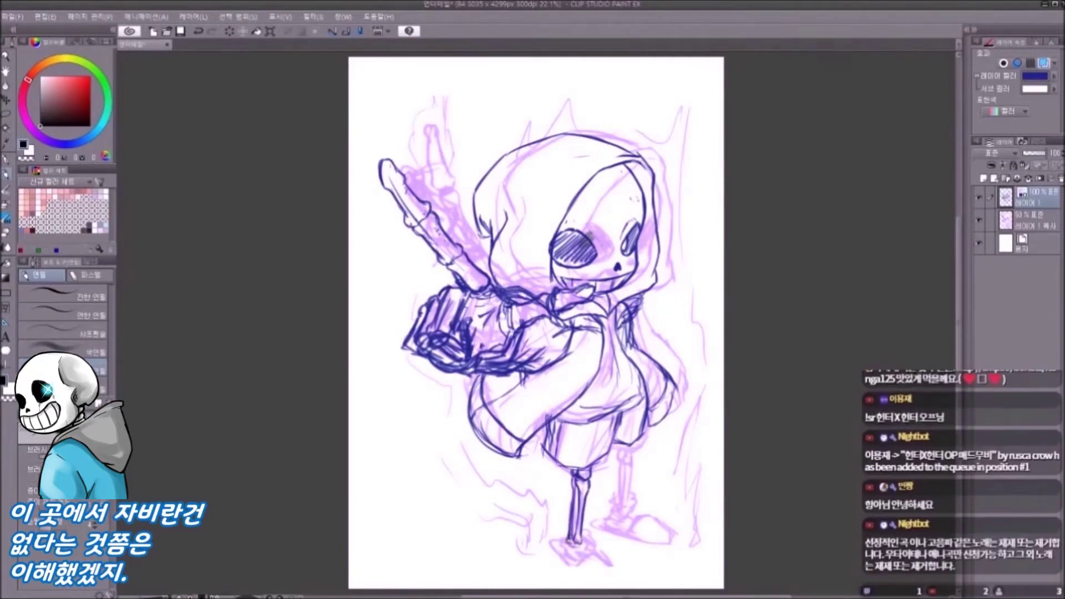
{"action": "key", "text": "p"}
{"action": "key", "text": "p"}
{"action": "left_click_drag", "start_coordinate": [627, 444], "coordinate": [617, 513]}
{"action": "left_click_drag", "start_coordinate": [549, 549], "coordinate": [592, 589]}
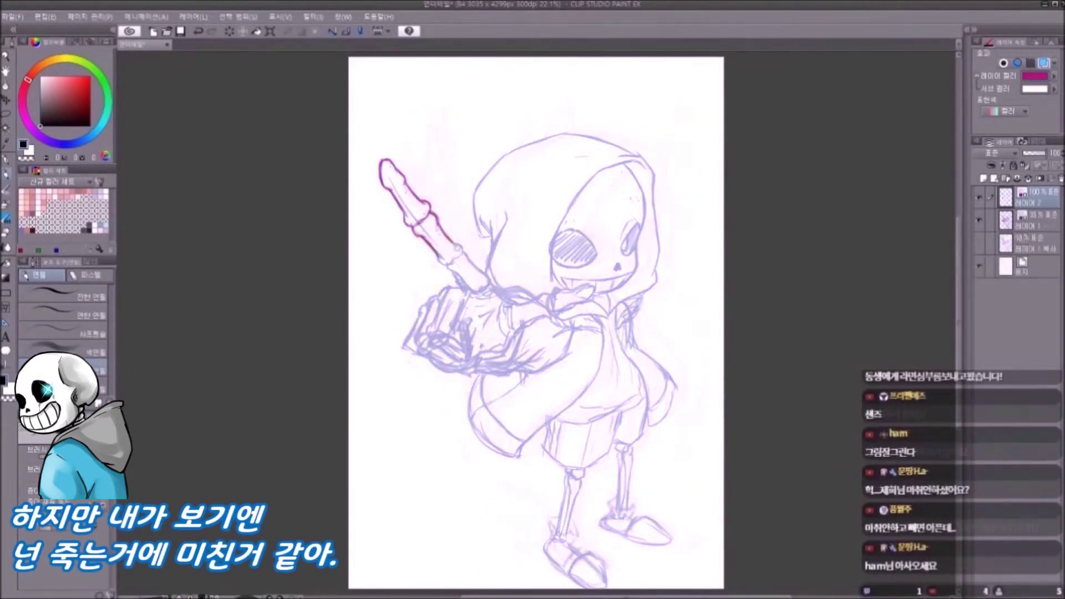
Step: Refine the raised finger's base and the curled fingers in magenta on the new layer over the faded sketch
{"action": "mouse_move", "coordinate": [457, 241]}
{"action": "left_mouse_down"}
{"action": "mouse_move", "coordinate": [451, 267]}
{"action": "mouse_move", "coordinate": [471, 294]}
{"action": "mouse_move", "coordinate": [489, 293]}
{"action": "left_mouse_up"}
{"action": "mouse_move", "coordinate": [444, 261]}
{"action": "left_mouse_down"}
{"action": "mouse_move", "coordinate": [472, 297]}
{"action": "mouse_move", "coordinate": [458, 288]}
{"action": "mouse_move", "coordinate": [503, 303]}
{"action": "mouse_move", "coordinate": [450, 339]}
{"action": "left_mouse_up"}
{"action": "left_click_drag", "start_coordinate": [450, 292], "coordinate": [478, 300]}
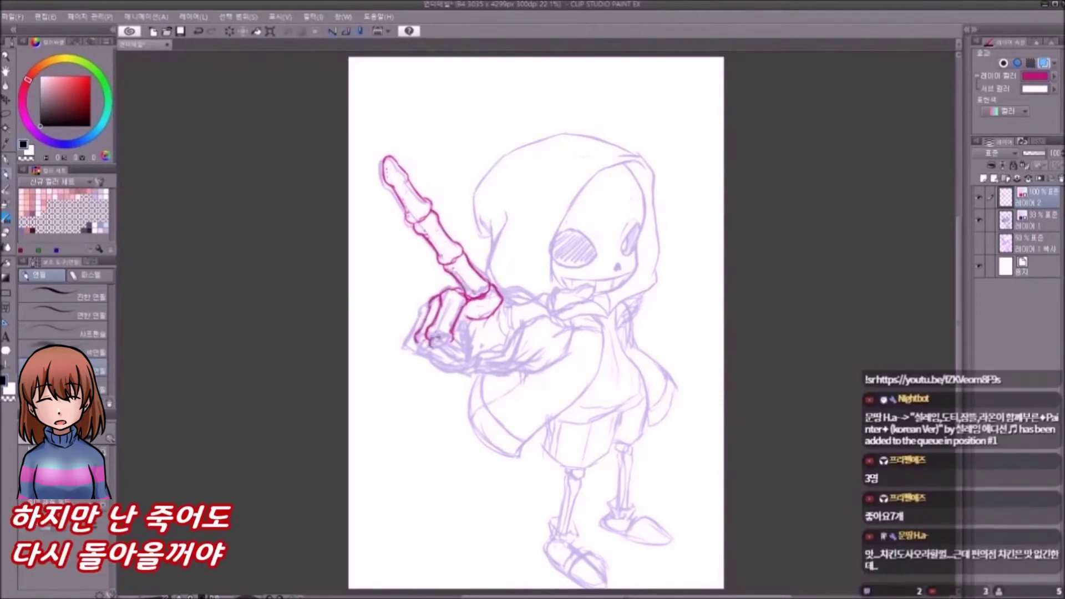
{"action": "mouse_move", "coordinate": [444, 339]}
{"action": "left_mouse_down"}
{"action": "mouse_move", "coordinate": [457, 376]}
{"action": "mouse_move", "coordinate": [478, 371]}
{"action": "left_mouse_up"}
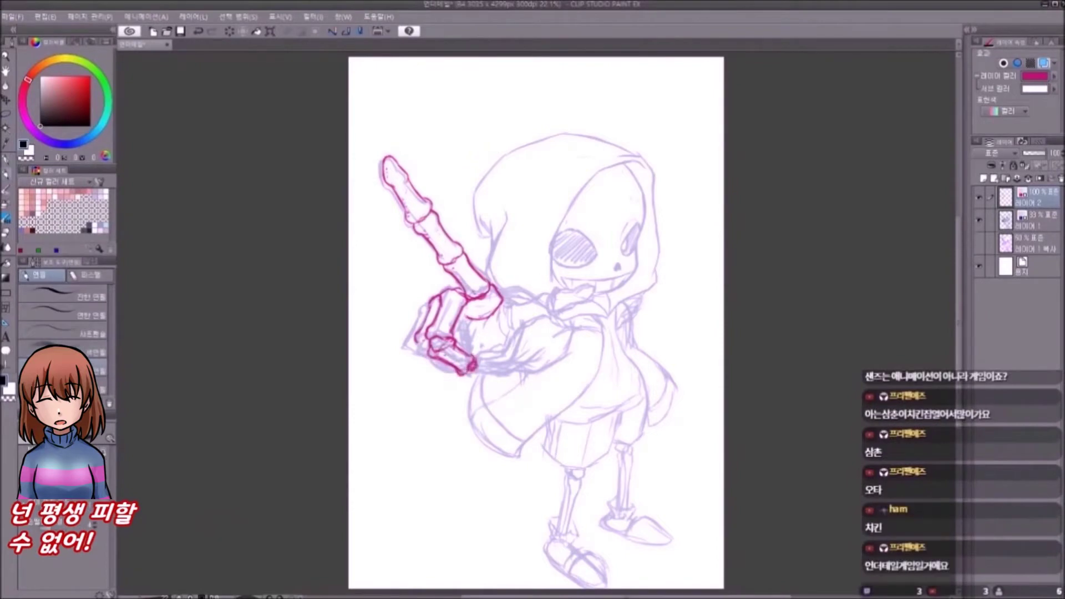
Step: Refine the fist's outer knuckles, the palm and the extended thumb bones in magenta
{"action": "left_click_drag", "start_coordinate": [426, 316], "coordinate": [418, 330]}
{"action": "mouse_move", "coordinate": [419, 340]}
{"action": "left_mouse_down"}
{"action": "mouse_move", "coordinate": [415, 358]}
{"action": "mouse_move", "coordinate": [477, 371]}
{"action": "left_mouse_up"}
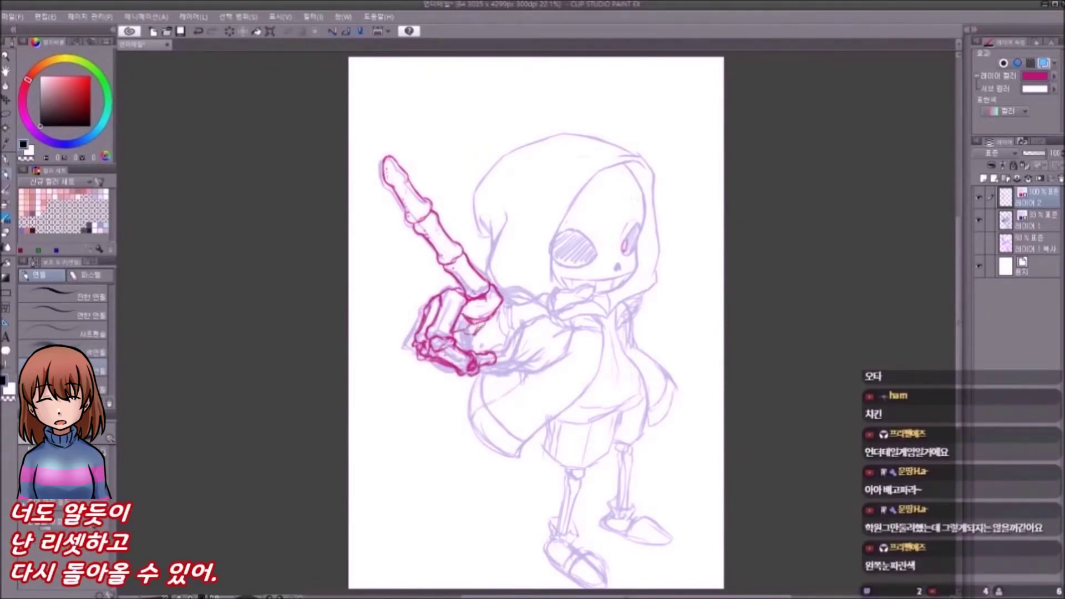
{"action": "left_click_drag", "start_coordinate": [471, 300], "coordinate": [508, 338]}
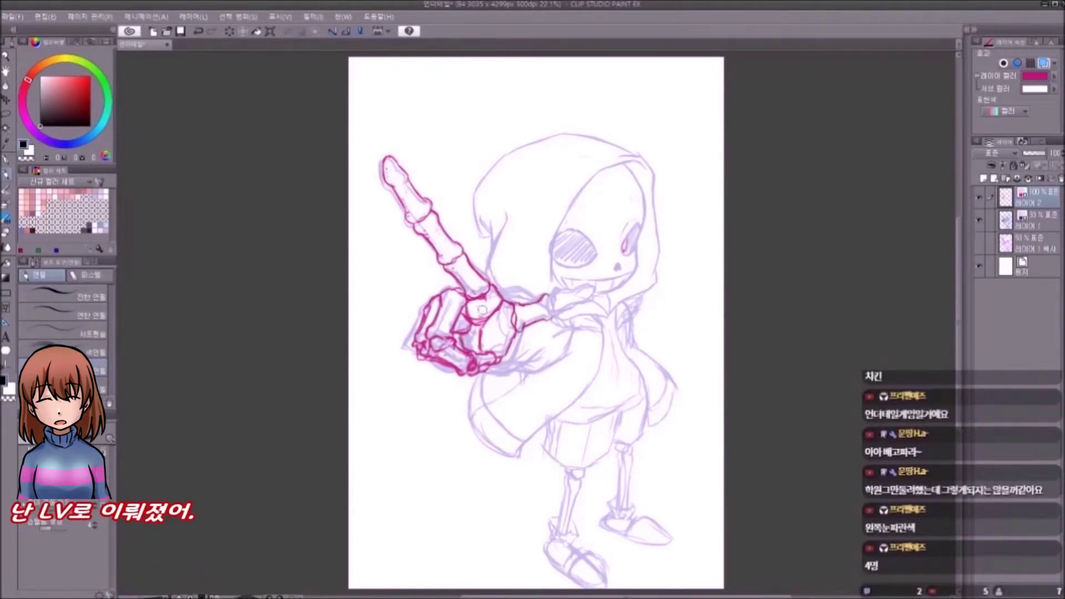
{"action": "left_click_drag", "start_coordinate": [500, 302], "coordinate": [552, 295]}
{"action": "mouse_move", "coordinate": [516, 326]}
{"action": "left_mouse_down"}
{"action": "mouse_move", "coordinate": [558, 317]}
{"action": "mouse_move", "coordinate": [567, 297]}
{"action": "left_mouse_up"}
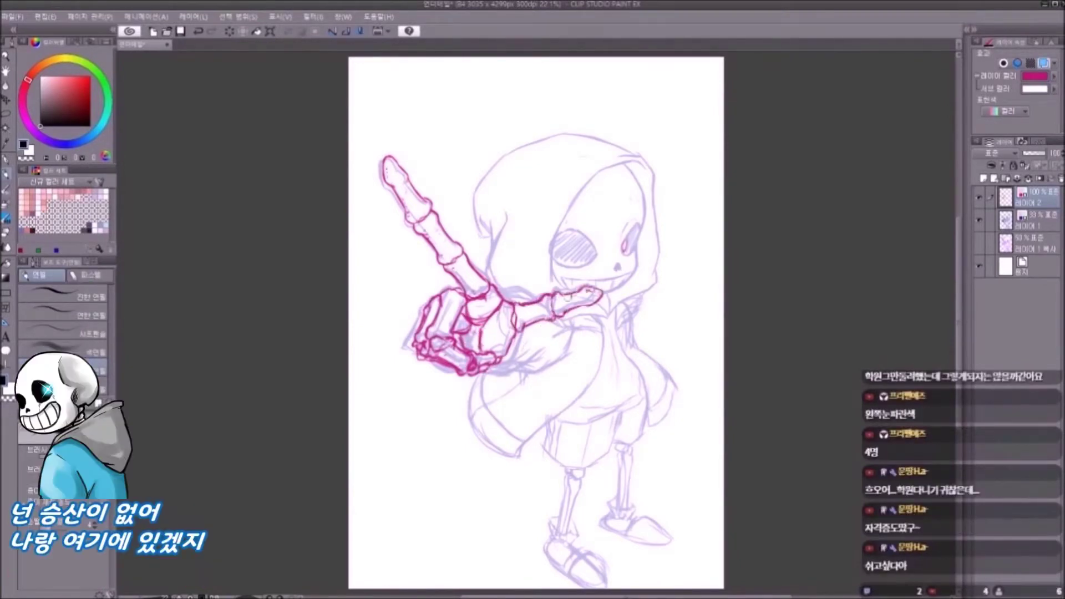
Step: Refine the shorts' outline and the bones of both lower legs in magenta
{"action": "left_click_drag", "start_coordinate": [547, 427], "coordinate": [602, 471]}
{"action": "left_click_drag", "start_coordinate": [622, 412], "coordinate": [608, 466]}
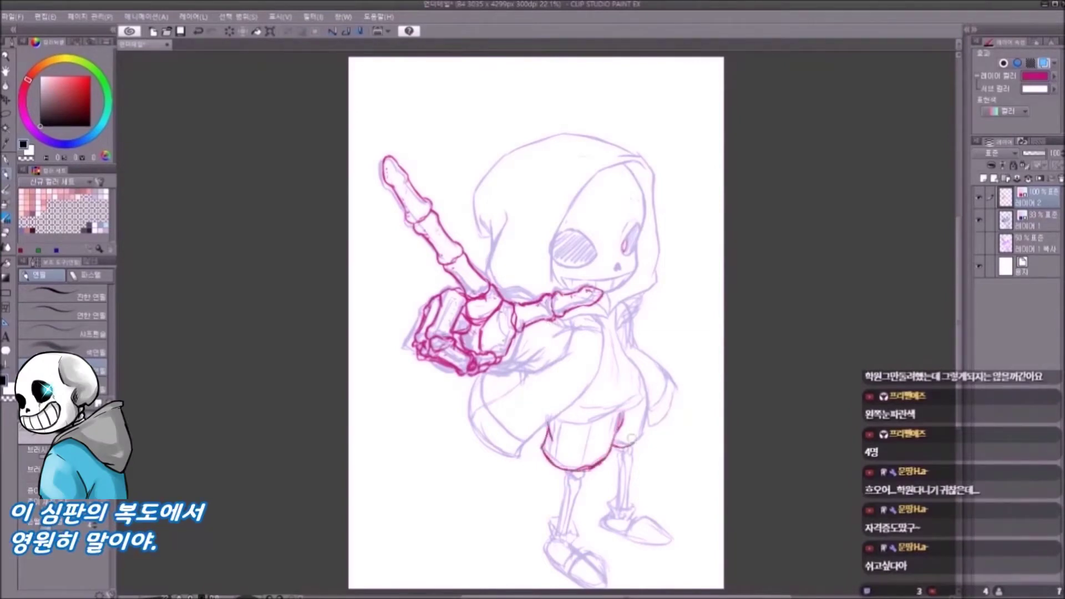
{"action": "mouse_move", "coordinate": [637, 427]}
{"action": "left_mouse_down"}
{"action": "mouse_move", "coordinate": [638, 461]}
{"action": "mouse_move", "coordinate": [615, 513]}
{"action": "left_mouse_up"}
{"action": "mouse_move", "coordinate": [632, 453]}
{"action": "left_mouse_down"}
{"action": "mouse_move", "coordinate": [634, 513]}
{"action": "mouse_move", "coordinate": [610, 530]}
{"action": "left_mouse_up"}
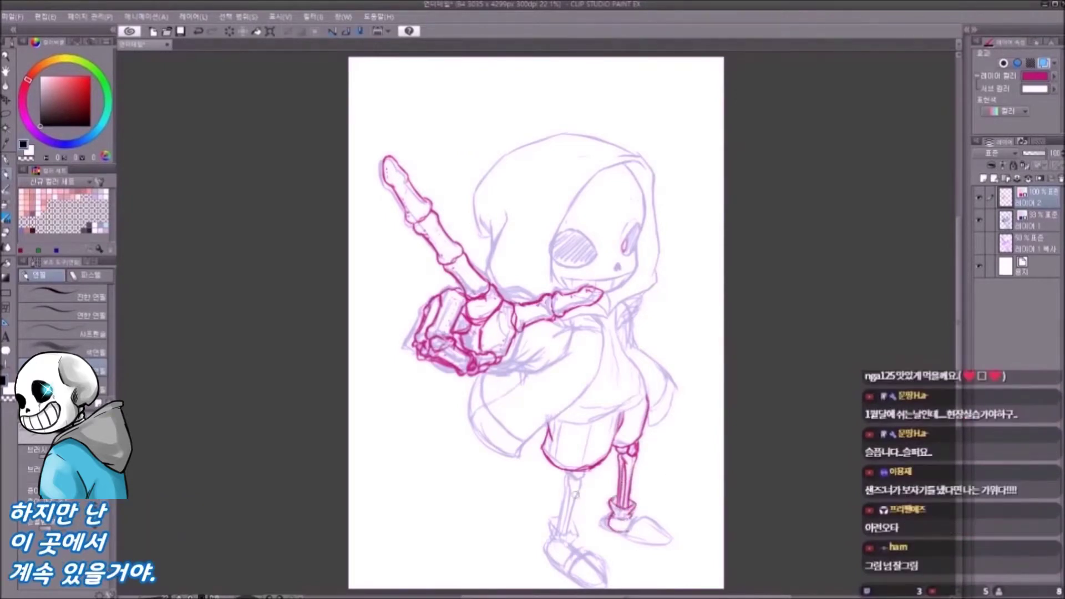
{"action": "mouse_move", "coordinate": [582, 475]}
{"action": "left_mouse_down"}
{"action": "mouse_move", "coordinate": [545, 571]}
{"action": "mouse_move", "coordinate": [610, 571]}
{"action": "left_mouse_up"}
Step: Clear the selection, then refine both slippers and the hood's back fold in magenta
{"action": "key", "text": "m"}
{"action": "key", "text": "ctrl+d"}
{"action": "key", "text": "p"}
{"action": "left_click_drag", "start_coordinate": [605, 524], "coordinate": [663, 543]}
{"action": "left_click_drag", "start_coordinate": [579, 555], "coordinate": [593, 566]}
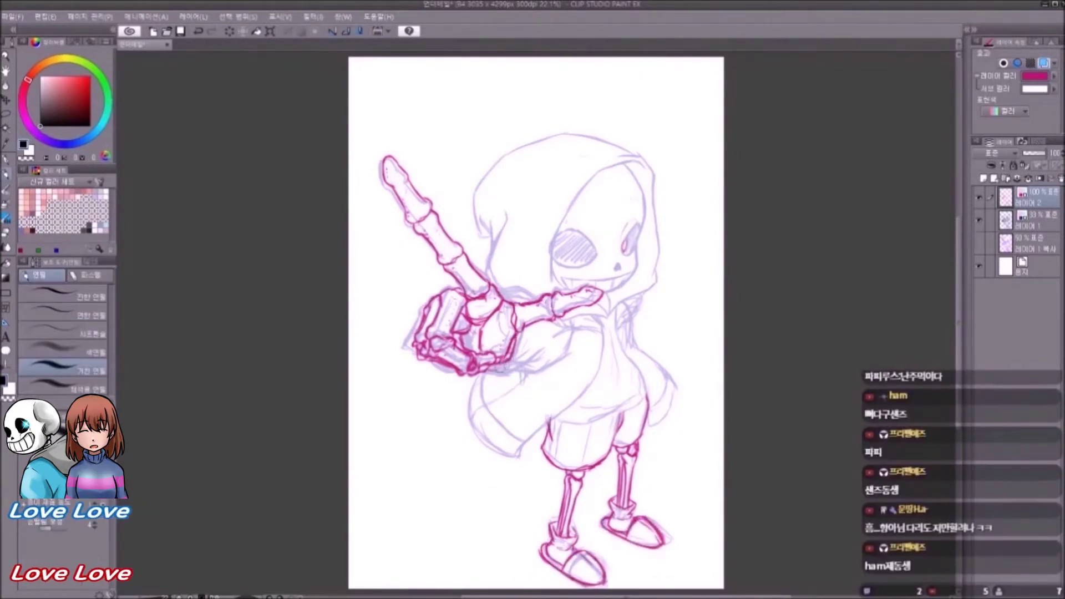
{"action": "left_click_drag", "start_coordinate": [504, 217], "coordinate": [487, 280]}
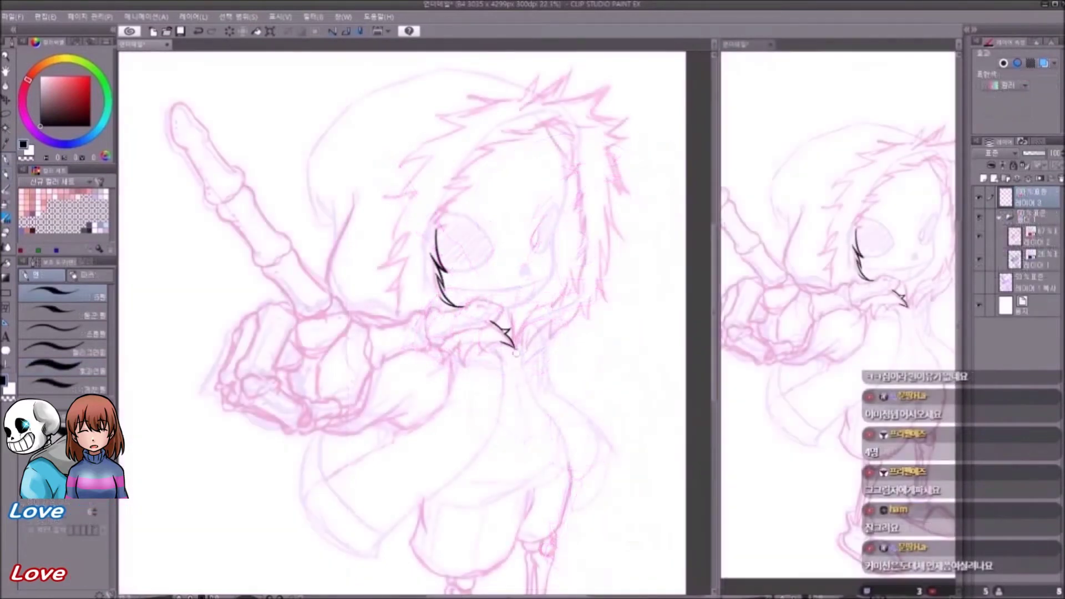
Step: Ink the spiky fur trim in black with the G-pen along the collar, the hood's near outer edge and the opening above the face
{"action": "mouse_move", "coordinate": [502, 340]}
{"action": "left_mouse_down"}
{"action": "mouse_move", "coordinate": [481, 354]}
{"action": "mouse_move", "coordinate": [430, 357]}
{"action": "left_mouse_up"}
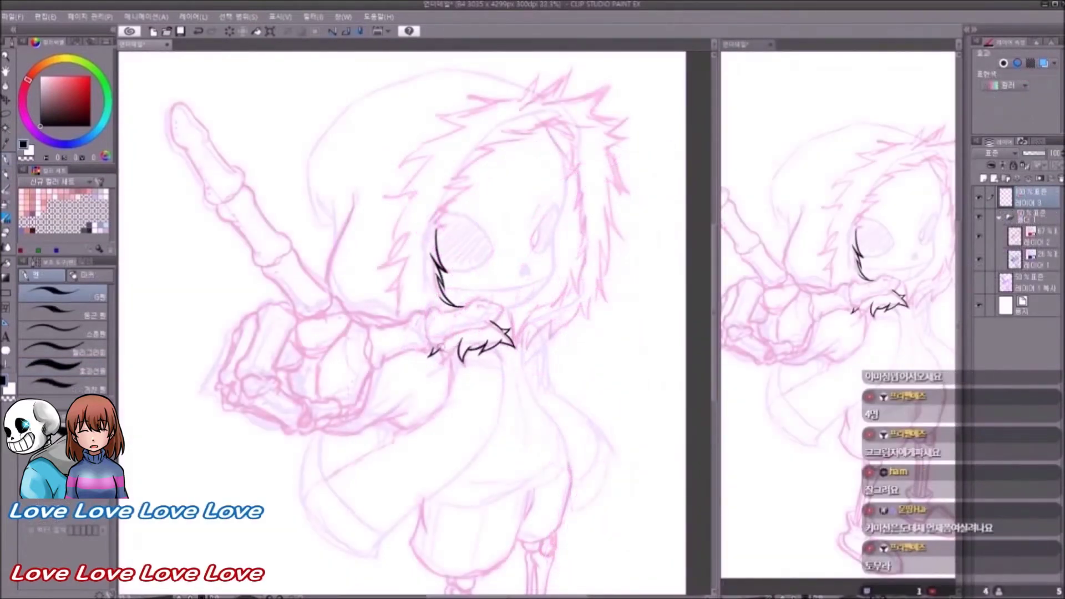
{"action": "left_click_drag", "start_coordinate": [406, 251], "coordinate": [403, 322]}
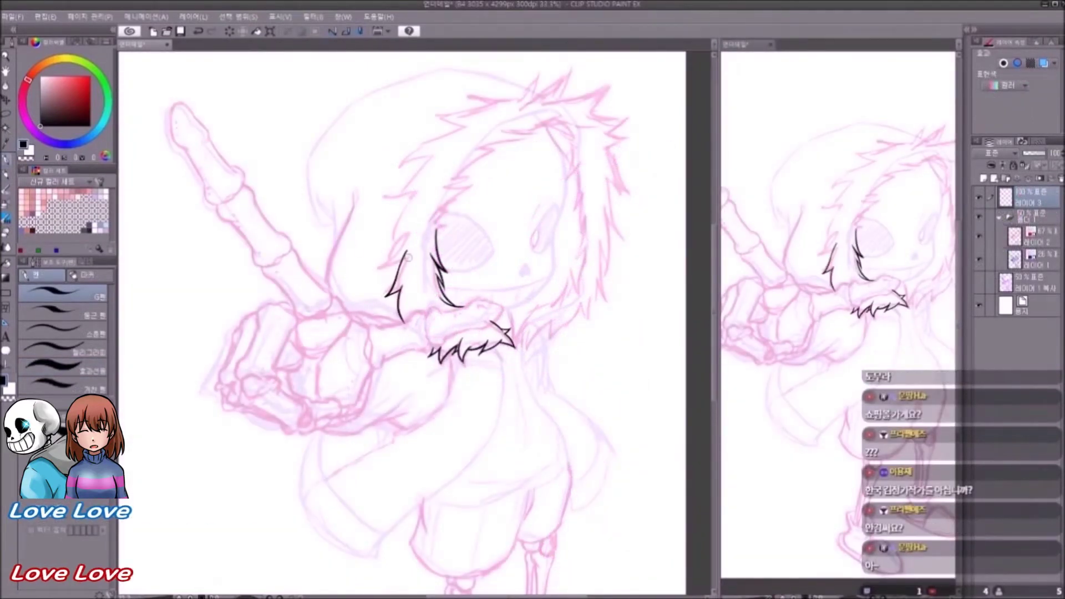
{"action": "left_click_drag", "start_coordinate": [415, 193], "coordinate": [391, 245]}
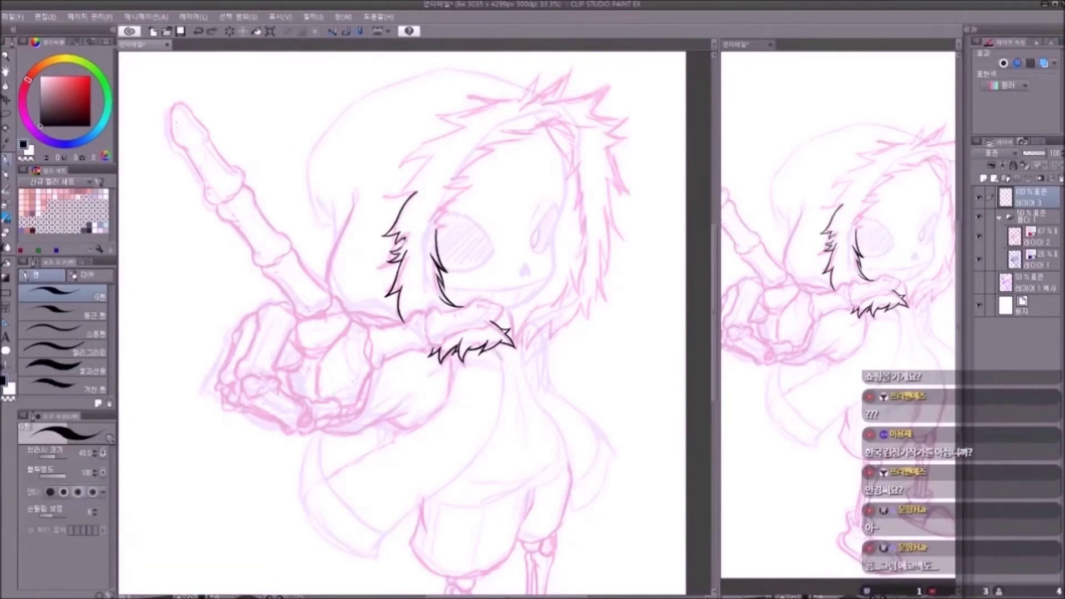
{"action": "mouse_move", "coordinate": [437, 143]}
{"action": "left_mouse_down"}
{"action": "mouse_move", "coordinate": [393, 189]}
{"action": "mouse_move", "coordinate": [399, 212]}
{"action": "left_mouse_up"}
{"action": "left_click_drag", "start_coordinate": [439, 220], "coordinate": [450, 231]}
{"action": "left_click_drag", "start_coordinate": [489, 143], "coordinate": [582, 125]}
{"action": "left_click_drag", "start_coordinate": [460, 171], "coordinate": [442, 215]}
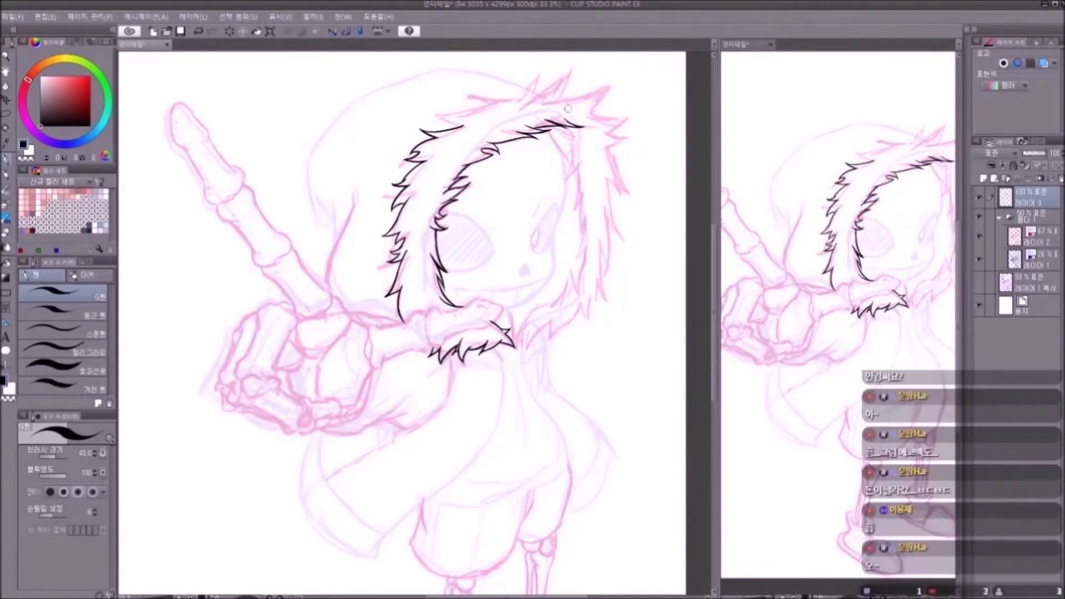
Step: Ink the rest of the fur trim around the hood's far side, under the chin and across the top
{"action": "left_click_drag", "start_coordinate": [624, 119], "coordinate": [614, 247]}
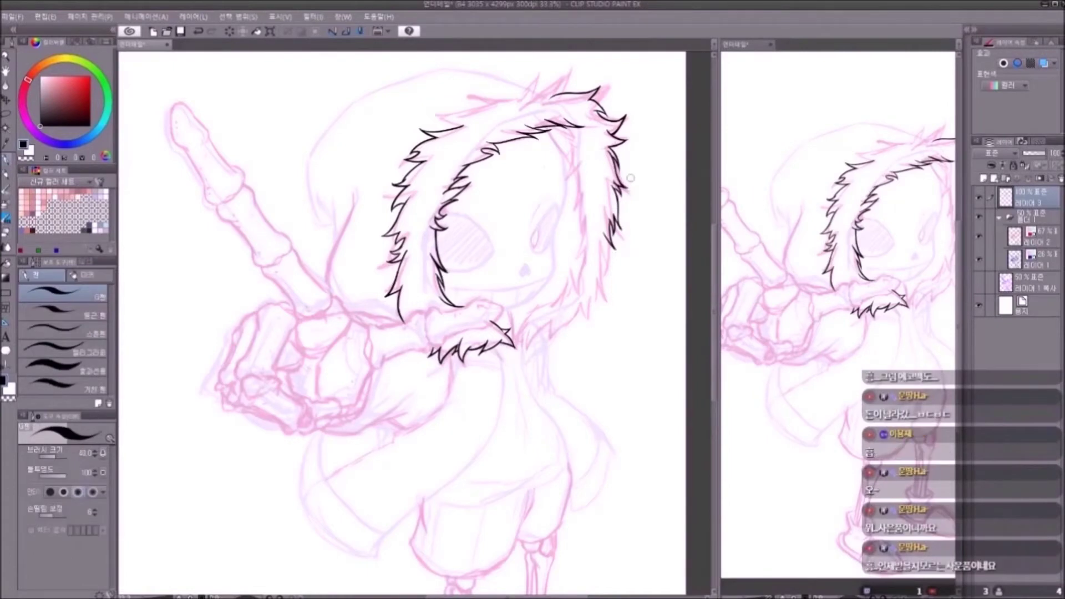
{"action": "left_click_drag", "start_coordinate": [571, 146], "coordinate": [581, 180]}
{"action": "mouse_move", "coordinate": [539, 329]}
{"action": "left_mouse_down"}
{"action": "mouse_move", "coordinate": [581, 302]}
{"action": "mouse_move", "coordinate": [591, 315]}
{"action": "left_mouse_up"}
{"action": "left_click_drag", "start_coordinate": [515, 347], "coordinate": [554, 302]}
{"action": "mouse_move", "coordinate": [588, 221]}
{"action": "left_mouse_down"}
{"action": "mouse_move", "coordinate": [574, 290]}
{"action": "mouse_move", "coordinate": [554, 310]}
{"action": "left_mouse_up"}
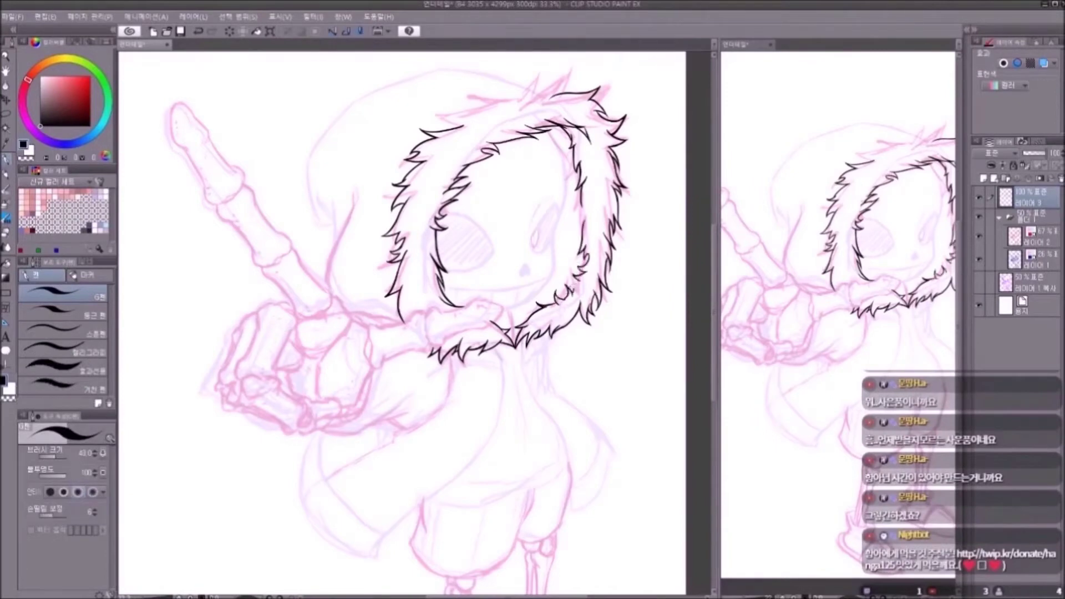
{"action": "mouse_move", "coordinate": [510, 102]}
{"action": "left_mouse_down"}
{"action": "mouse_move", "coordinate": [568, 88]}
{"action": "mouse_move", "coordinate": [469, 101]}
{"action": "mouse_move", "coordinate": [444, 127]}
{"action": "left_mouse_up"}
Step: Ink the skull's cheek line, nose hole, both eye sockets and wide grin inside the fur trim
{"action": "mouse_move", "coordinate": [547, 126]}
{"action": "left_mouse_down"}
{"action": "mouse_move", "coordinate": [563, 169]}
{"action": "mouse_move", "coordinate": [554, 254]}
{"action": "mouse_move", "coordinate": [549, 285]}
{"action": "mouse_move", "coordinate": [505, 310]}
{"action": "mouse_move", "coordinate": [511, 348]}
{"action": "left_mouse_up"}
{"action": "key", "text": "ctrl+z"}
{"action": "left_click_drag", "start_coordinate": [521, 272], "coordinate": [523, 270]}
{"action": "mouse_move", "coordinate": [542, 210]}
{"action": "left_mouse_down"}
{"action": "mouse_move", "coordinate": [536, 254]}
{"action": "mouse_move", "coordinate": [548, 251]}
{"action": "left_mouse_up"}
{"action": "left_click_drag", "start_coordinate": [534, 244], "coordinate": [549, 252]}
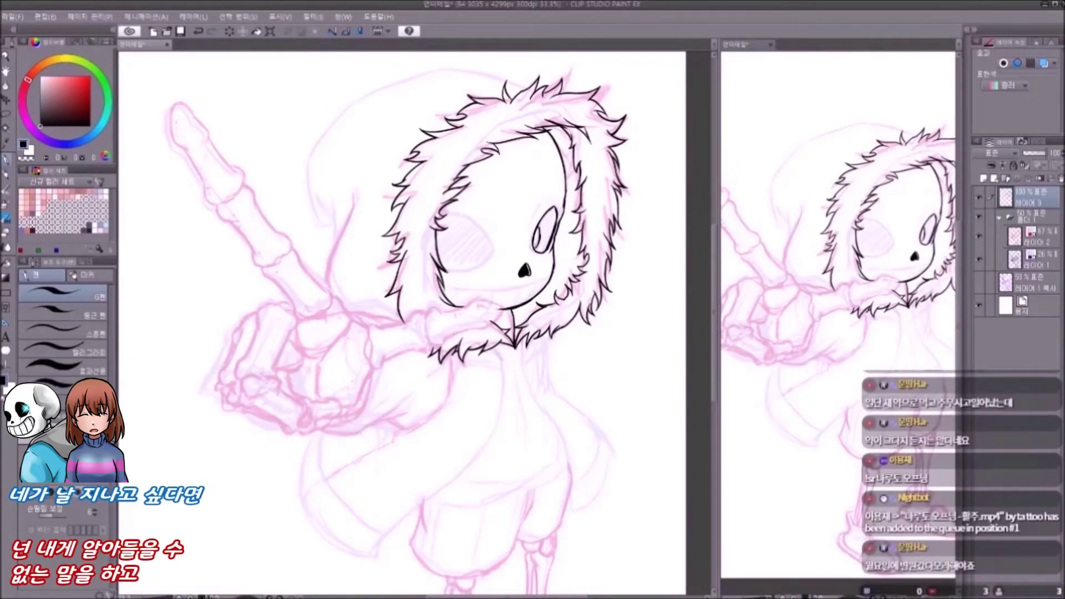
{"action": "mouse_move", "coordinate": [438, 224]}
{"action": "left_mouse_down"}
{"action": "mouse_move", "coordinate": [461, 213]}
{"action": "mouse_move", "coordinate": [491, 261]}
{"action": "mouse_move", "coordinate": [446, 272]}
{"action": "mouse_move", "coordinate": [500, 298]}
{"action": "mouse_move", "coordinate": [552, 272]}
{"action": "left_mouse_up"}
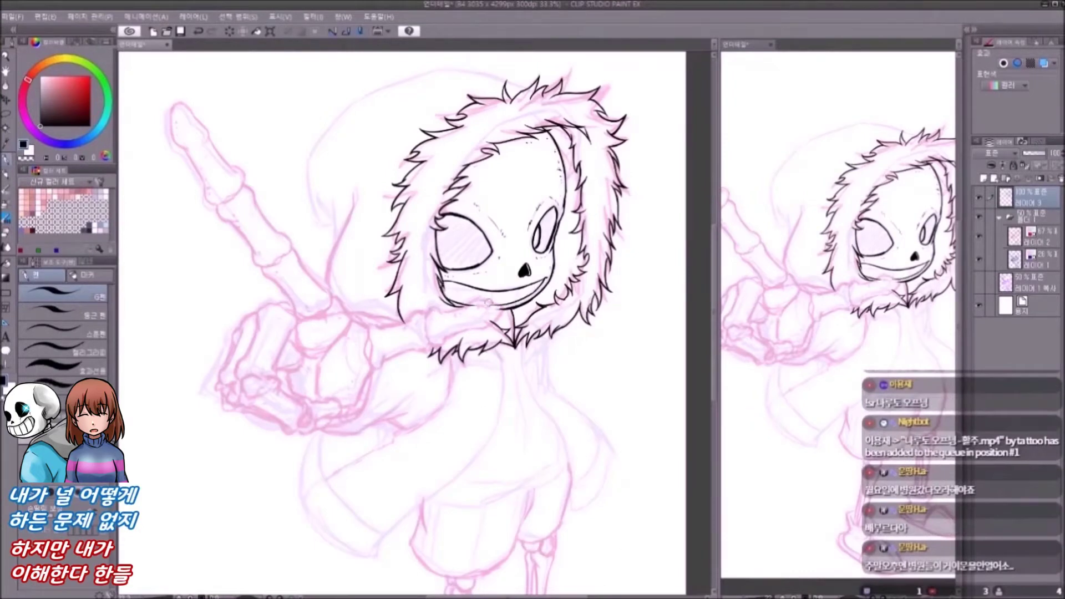
Step: Ink the hood's rounded outer contour and the gathered folds at its back
{"action": "left_click_drag", "start_coordinate": [339, 237], "coordinate": [327, 291]}
{"action": "left_click_drag", "start_coordinate": [352, 195], "coordinate": [336, 239]}
{"action": "mouse_move", "coordinate": [316, 151]}
{"action": "left_mouse_down"}
{"action": "mouse_move", "coordinate": [308, 166]}
{"action": "mouse_move", "coordinate": [333, 228]}
{"action": "left_mouse_up"}
{"action": "mouse_move", "coordinate": [449, 70]}
{"action": "left_mouse_down"}
{"action": "mouse_move", "coordinate": [528, 89]}
{"action": "mouse_move", "coordinate": [349, 106]}
{"action": "mouse_move", "coordinate": [309, 151]}
{"action": "left_mouse_up"}
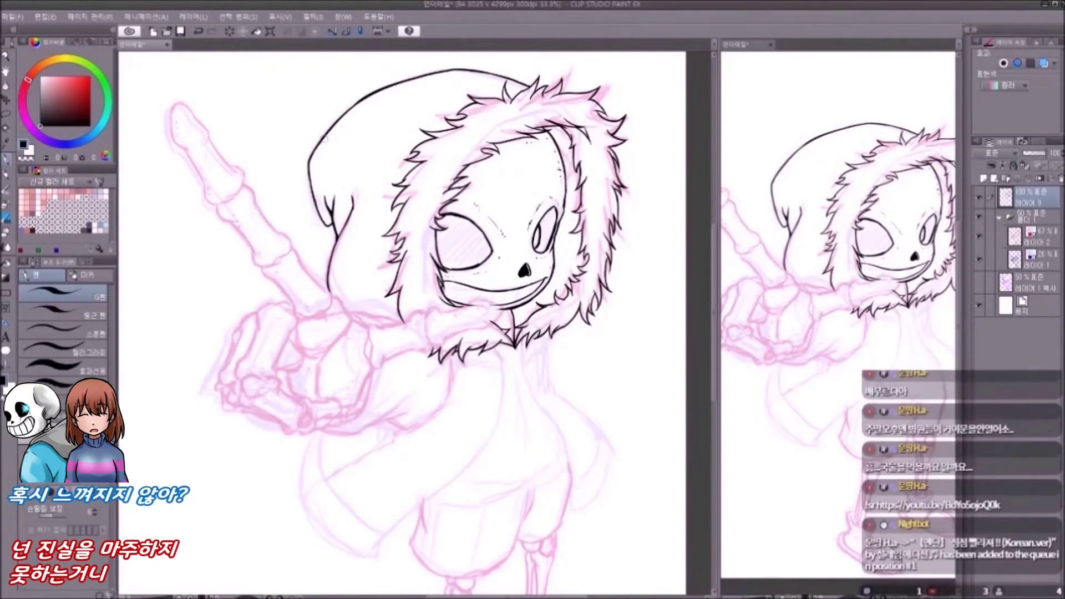
Step: Ink the raised pointing finger's bone segments from the base up to the fingertip
{"action": "left_click_drag", "start_coordinate": [330, 262], "coordinate": [302, 300]}
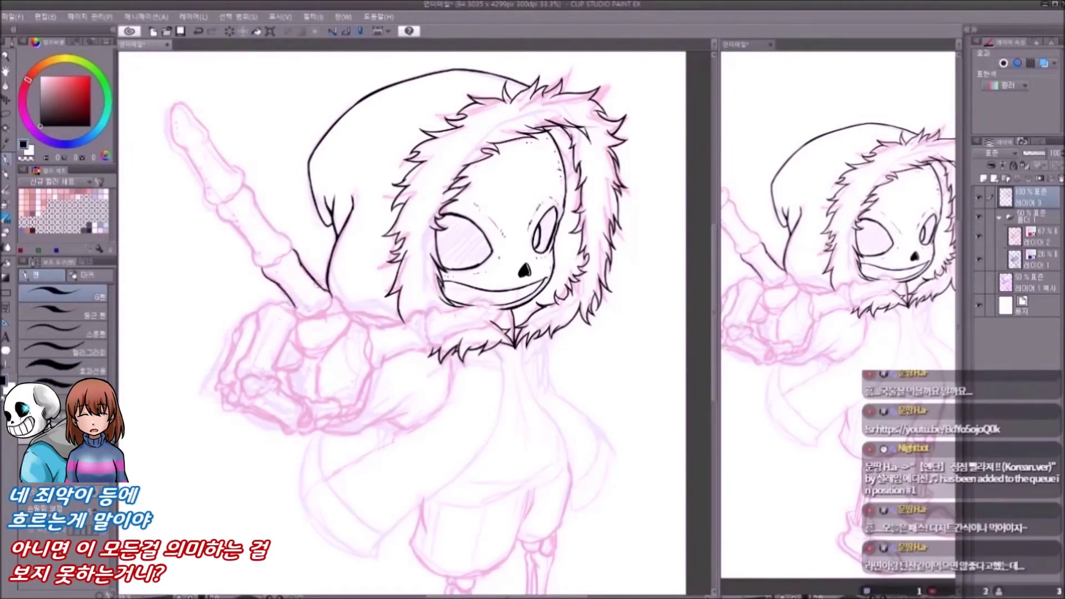
{"action": "mouse_move", "coordinate": [244, 183]}
{"action": "left_mouse_down"}
{"action": "mouse_move", "coordinate": [256, 206]}
{"action": "mouse_move", "coordinate": [255, 259]}
{"action": "mouse_move", "coordinate": [294, 254]}
{"action": "left_mouse_up"}
{"action": "mouse_move", "coordinate": [189, 159]}
{"action": "left_mouse_down"}
{"action": "mouse_move", "coordinate": [206, 188]}
{"action": "mouse_move", "coordinate": [232, 197]}
{"action": "left_mouse_up"}
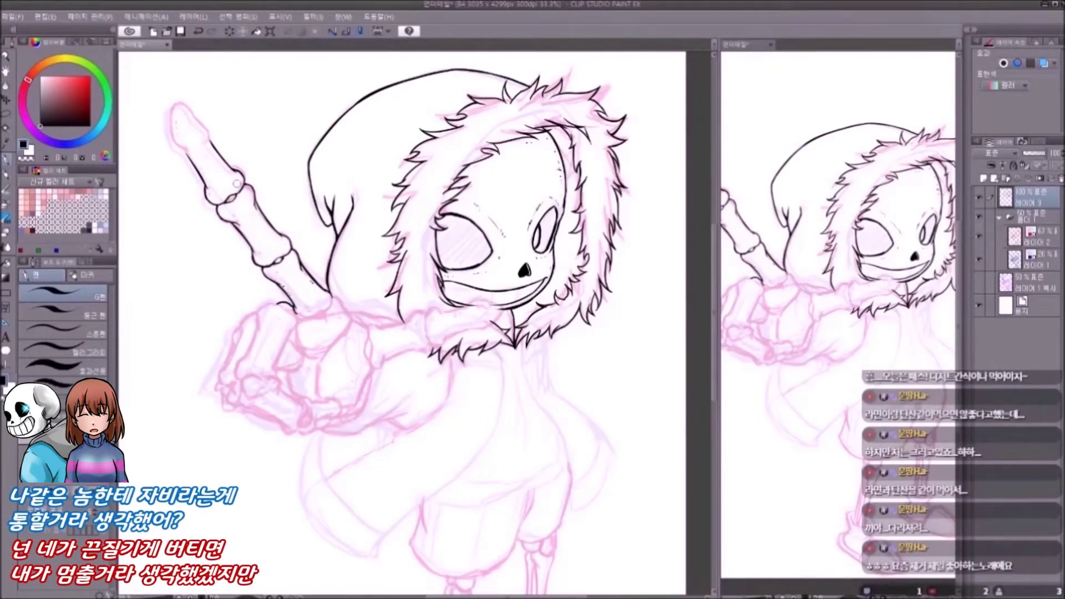
{"action": "left_click_drag", "start_coordinate": [191, 108], "coordinate": [209, 143]}
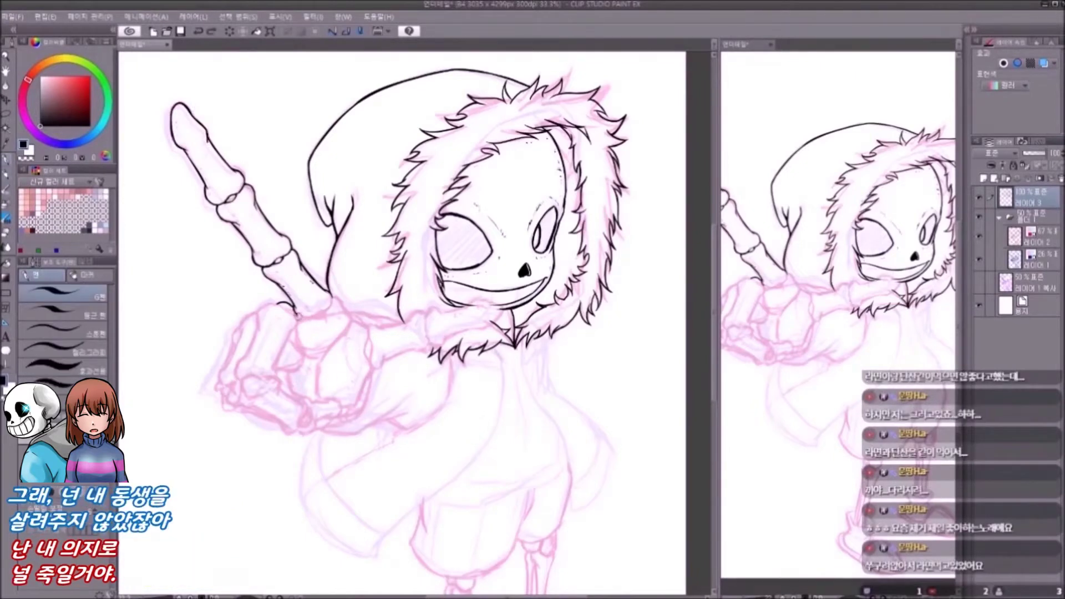
Step: Ink the curled finger bones and knuckles of the pointing hand
{"action": "mouse_move", "coordinate": [285, 311]}
{"action": "left_mouse_down"}
{"action": "mouse_move", "coordinate": [264, 303]}
{"action": "mouse_move", "coordinate": [237, 380]}
{"action": "mouse_move", "coordinate": [274, 378]}
{"action": "mouse_move", "coordinate": [256, 407]}
{"action": "mouse_move", "coordinate": [304, 409]}
{"action": "mouse_move", "coordinate": [308, 427]}
{"action": "mouse_move", "coordinate": [340, 413]}
{"action": "left_mouse_up"}
{"action": "key", "text": "p"}
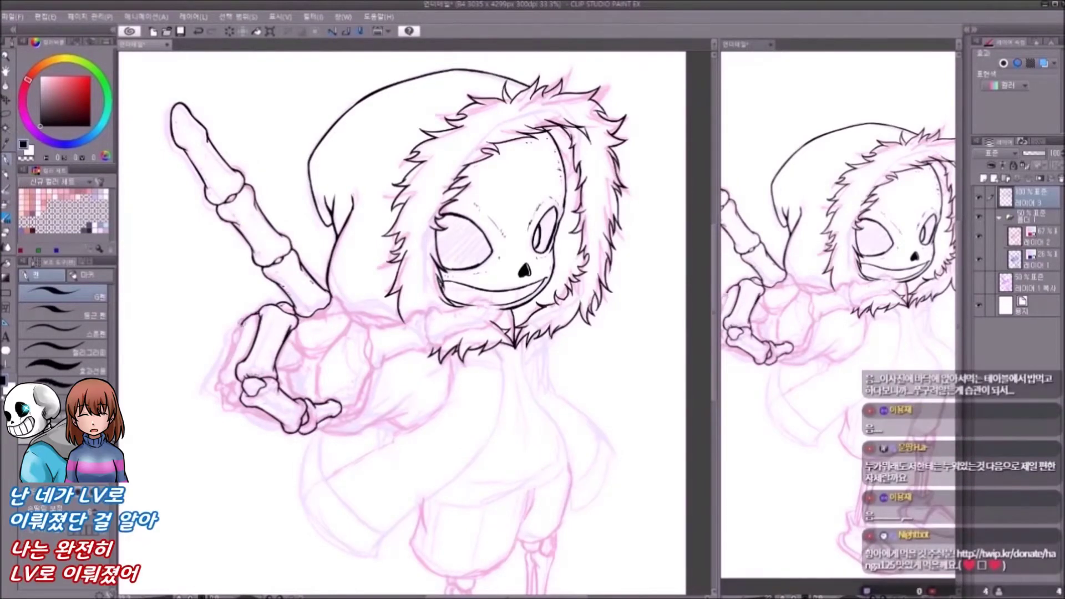
{"action": "key", "text": "p"}
{"action": "mouse_move", "coordinate": [240, 381]}
{"action": "left_mouse_down"}
{"action": "mouse_move", "coordinate": [227, 395]}
{"action": "mouse_move", "coordinate": [280, 425]}
{"action": "left_mouse_up"}
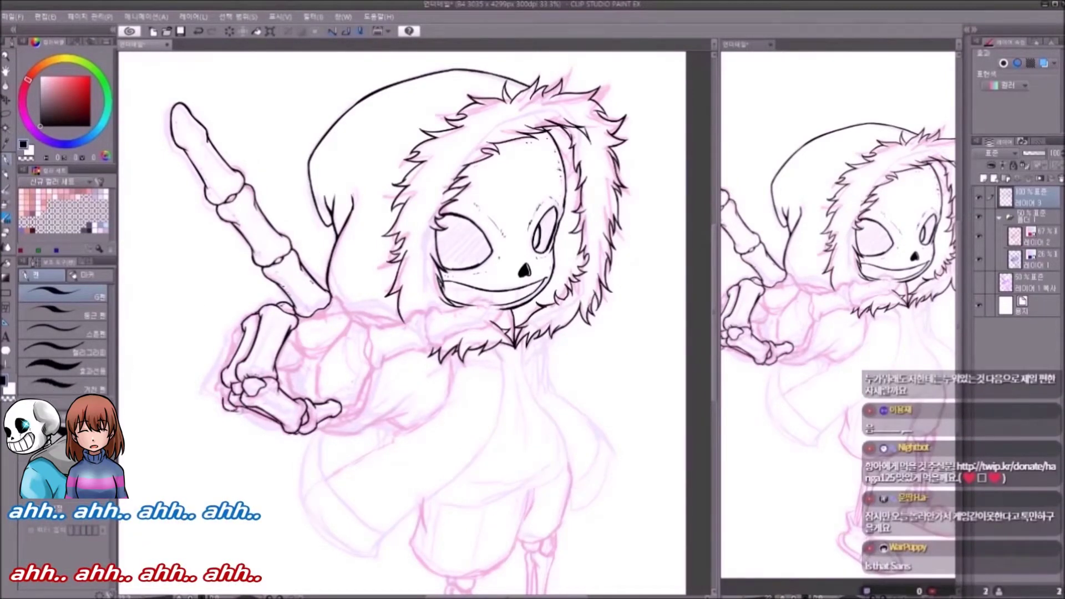
{"action": "left_click_drag", "start_coordinate": [225, 391], "coordinate": [227, 404]}
{"action": "mouse_move", "coordinate": [235, 342]}
{"action": "left_mouse_down"}
{"action": "mouse_move", "coordinate": [215, 394]}
{"action": "mouse_move", "coordinate": [222, 377]}
{"action": "left_mouse_up"}
Step: Ink the palm bones between the raised finger and the curled fingers
{"action": "mouse_move", "coordinate": [344, 319]}
{"action": "left_mouse_down"}
{"action": "mouse_move", "coordinate": [379, 367]}
{"action": "mouse_move", "coordinate": [315, 428]}
{"action": "mouse_move", "coordinate": [322, 356]}
{"action": "left_mouse_up"}
{"action": "left_click_drag", "start_coordinate": [326, 350], "coordinate": [317, 405]}
{"action": "left_click_drag", "start_coordinate": [296, 329], "coordinate": [317, 370]}
{"action": "left_click_drag", "start_coordinate": [278, 364], "coordinate": [305, 380]}
Step: Ink the extended thumb's bone segments and joint up to the fur collar
{"action": "left_click_drag", "start_coordinate": [383, 328], "coordinate": [407, 319]}
{"action": "mouse_move", "coordinate": [388, 358]}
{"action": "left_mouse_down"}
{"action": "mouse_move", "coordinate": [427, 345]}
{"action": "mouse_move", "coordinate": [428, 310]}
{"action": "mouse_move", "coordinate": [429, 339]}
{"action": "left_mouse_up"}
{"action": "left_click_drag", "start_coordinate": [431, 342], "coordinate": [445, 352]}
{"action": "left_click_drag", "start_coordinate": [427, 316], "coordinate": [435, 307]}
{"action": "left_click_drag", "start_coordinate": [434, 341], "coordinate": [450, 344]}
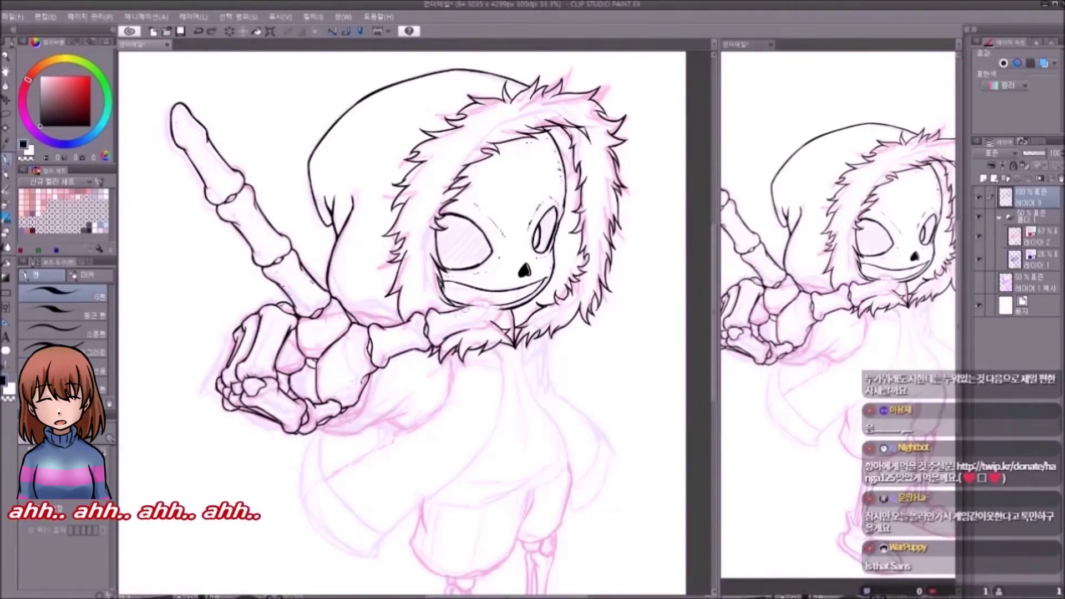
Step: Ink the sleeve of the pointing arm, with its cuff at the wrist and the folds below the fur collar
{"action": "left_click_drag", "start_coordinate": [445, 435], "coordinate": [455, 435]}
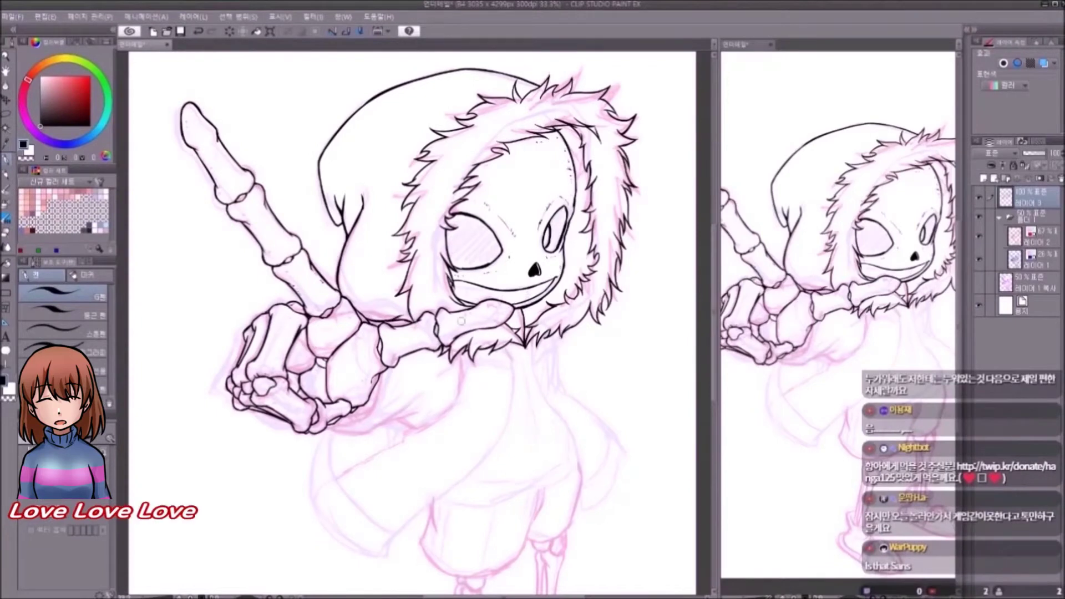
{"action": "mouse_move", "coordinate": [381, 377]}
{"action": "left_mouse_down"}
{"action": "mouse_move", "coordinate": [351, 420]}
{"action": "mouse_move", "coordinate": [381, 410]}
{"action": "mouse_move", "coordinate": [352, 444]}
{"action": "mouse_move", "coordinate": [380, 426]}
{"action": "mouse_move", "coordinate": [417, 431]}
{"action": "left_mouse_up"}
{"action": "mouse_move", "coordinate": [471, 353]}
{"action": "left_mouse_down"}
{"action": "mouse_move", "coordinate": [460, 395]}
{"action": "mouse_move", "coordinate": [422, 438]}
{"action": "left_mouse_up"}
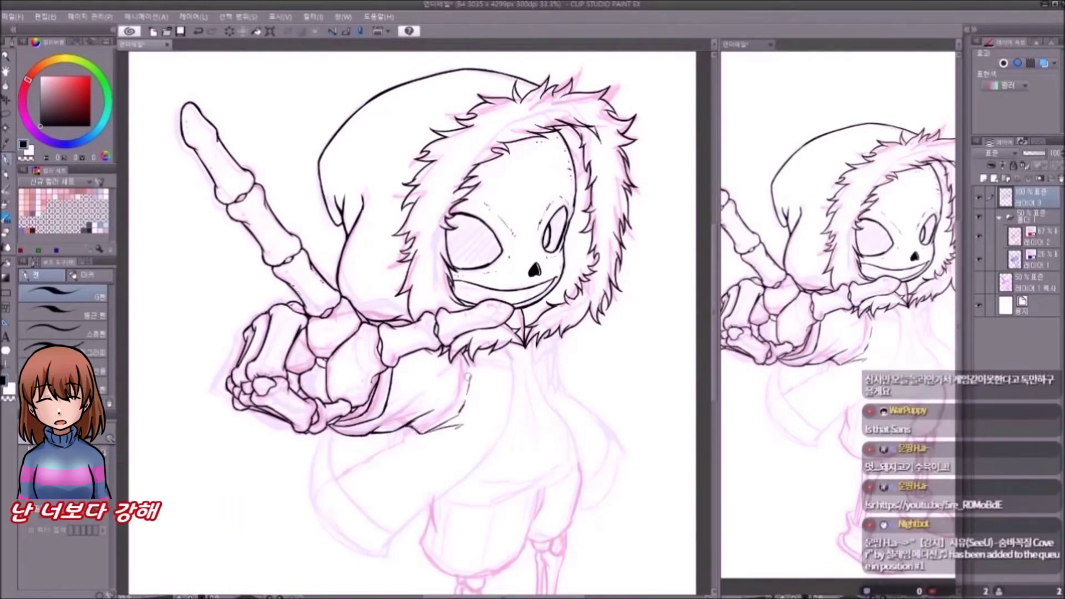
Step: Ink the flared front panel of the jacket below the sleeve, including its hem band and fold lines
{"action": "left_click_drag", "start_coordinate": [507, 348], "coordinate": [478, 464]}
{"action": "left_click_drag", "start_coordinate": [331, 428], "coordinate": [364, 510]}
{"action": "left_click_drag", "start_coordinate": [483, 458], "coordinate": [399, 534]}
{"action": "mouse_move", "coordinate": [328, 429]}
{"action": "left_mouse_down"}
{"action": "mouse_move", "coordinate": [378, 557]}
{"action": "mouse_move", "coordinate": [400, 537]}
{"action": "left_mouse_up"}
{"action": "mouse_move", "coordinate": [443, 433]}
{"action": "left_mouse_down"}
{"action": "mouse_move", "coordinate": [376, 450]}
{"action": "mouse_move", "coordinate": [338, 478]}
{"action": "left_mouse_up"}
{"action": "left_click", "coordinate": [1032, 216]}
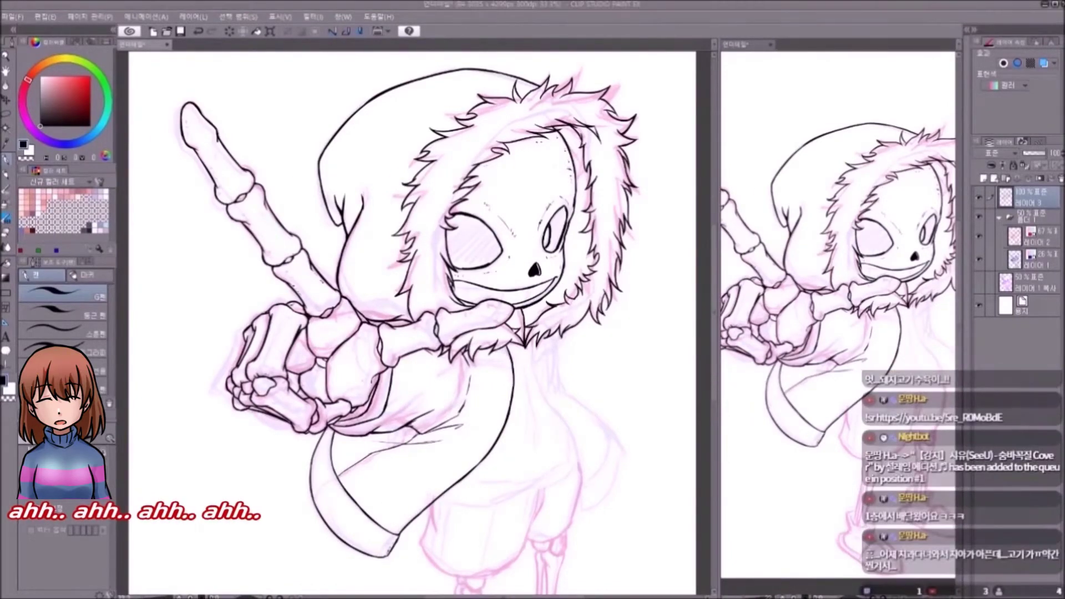
{"action": "left_click", "coordinate": [1031, 197]}
Step: Ink the opposite side of the jacket, from the collar opening down to the far flap, with the shirt's outline
{"action": "left_click_drag", "start_coordinate": [547, 367], "coordinate": [561, 422]}
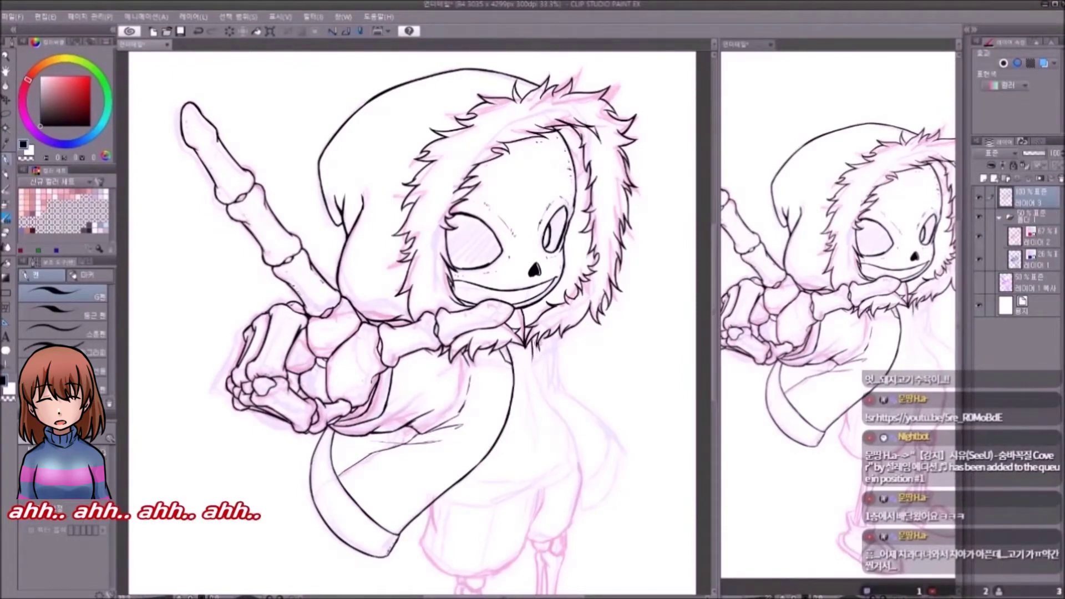
{"action": "left_click_drag", "start_coordinate": [575, 459], "coordinate": [586, 509]}
{"action": "left_click_drag", "start_coordinate": [546, 352], "coordinate": [557, 391]}
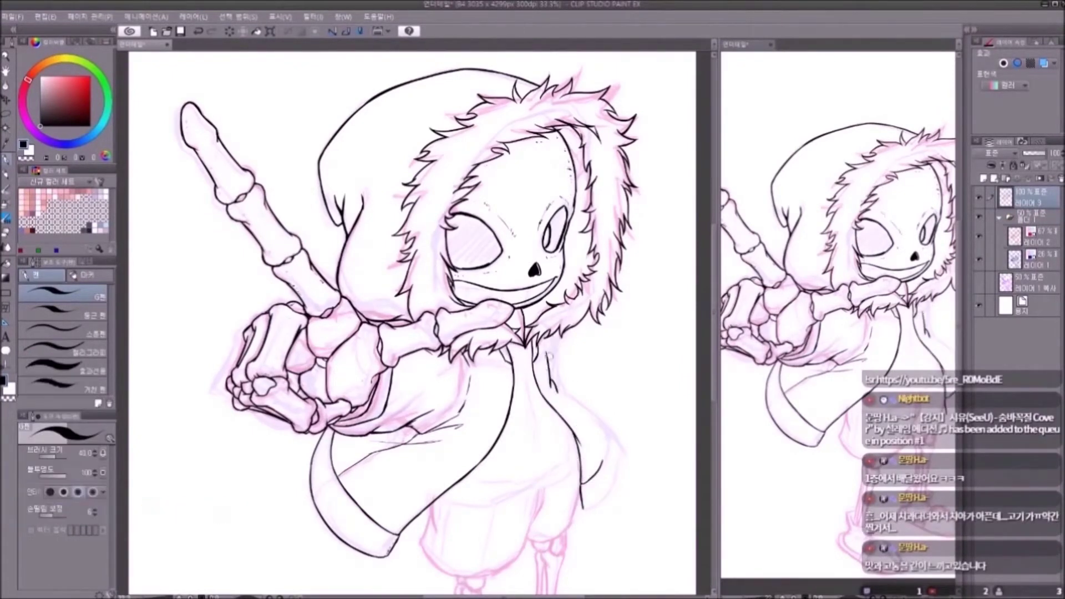
{"action": "mouse_move", "coordinate": [605, 420]}
{"action": "left_mouse_down"}
{"action": "mouse_move", "coordinate": [614, 433]}
{"action": "mouse_move", "coordinate": [583, 510]}
{"action": "left_mouse_up"}
Step: Fill the eye sockets solid black and ink the tooth lines inside the grin
{"action": "key", "text": "p"}
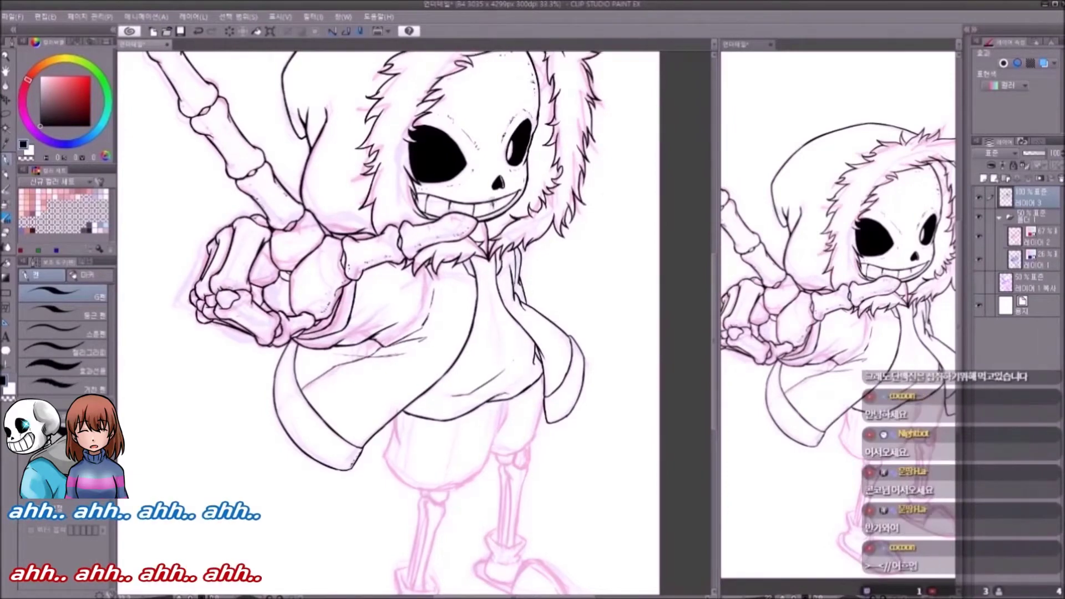
{"action": "left_click_drag", "start_coordinate": [430, 201], "coordinate": [513, 206]}
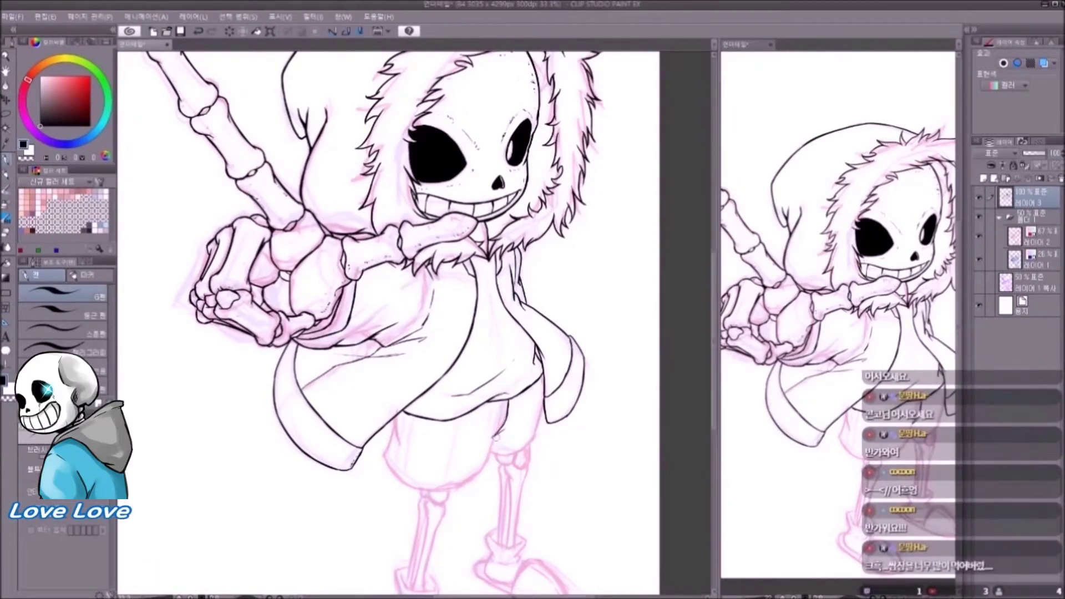
Step: Ink the baggy shorts and both legs' knee joints and shin bones
{"action": "scroll", "coordinate": [388, 310], "scroll_direction": "down", "scroll_amount": 2}
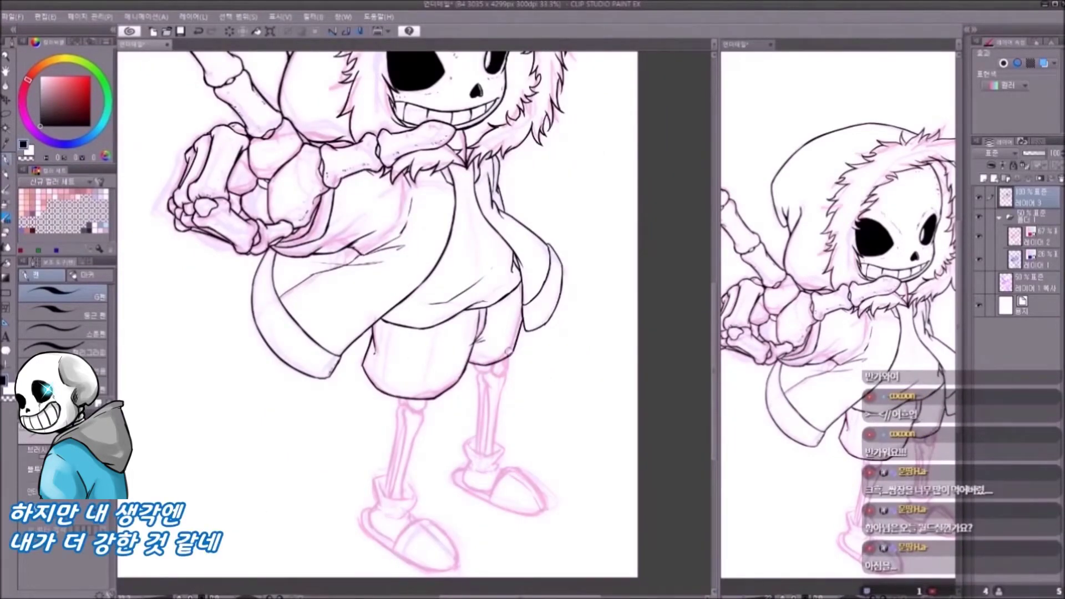
{"action": "mouse_move", "coordinate": [507, 360]}
{"action": "left_mouse_down"}
{"action": "mouse_move", "coordinate": [483, 391]}
{"action": "mouse_move", "coordinate": [478, 454]}
{"action": "left_mouse_up"}
{"action": "mouse_move", "coordinate": [406, 409]}
{"action": "left_mouse_down"}
{"action": "mouse_move", "coordinate": [420, 402]}
{"action": "mouse_move", "coordinate": [412, 413]}
{"action": "mouse_move", "coordinate": [426, 424]}
{"action": "left_mouse_up"}
{"action": "mouse_move", "coordinate": [404, 408]}
{"action": "left_mouse_down"}
{"action": "mouse_move", "coordinate": [410, 422]}
{"action": "mouse_move", "coordinate": [387, 502]}
{"action": "left_mouse_up"}
{"action": "left_click_drag", "start_coordinate": [406, 406], "coordinate": [383, 498]}
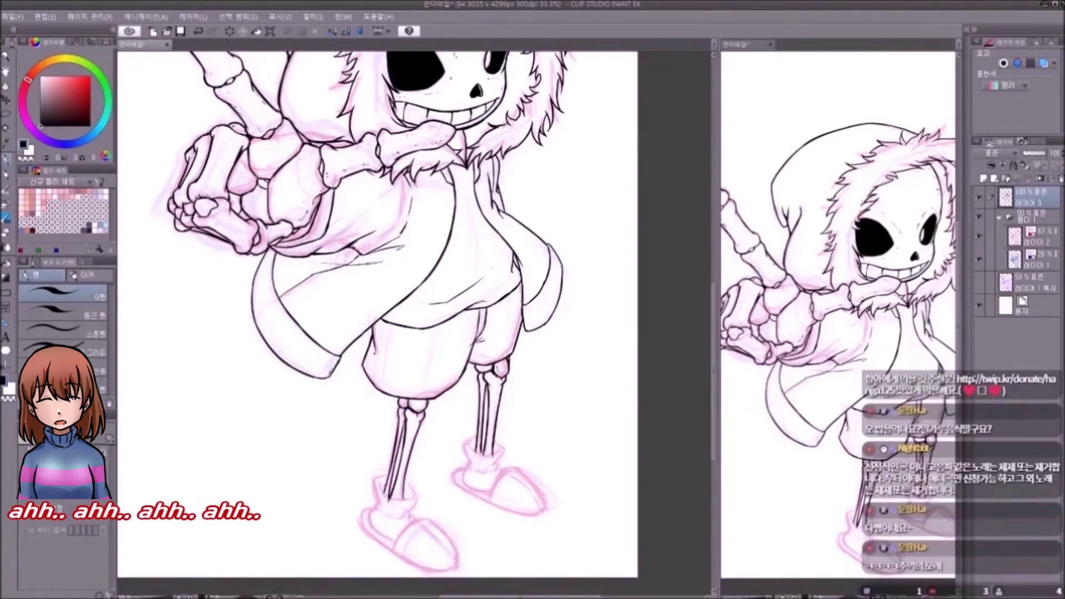
Step: Ink the socks and slippers on both feet, cleaning up stray lines
{"action": "key", "text": "e"}
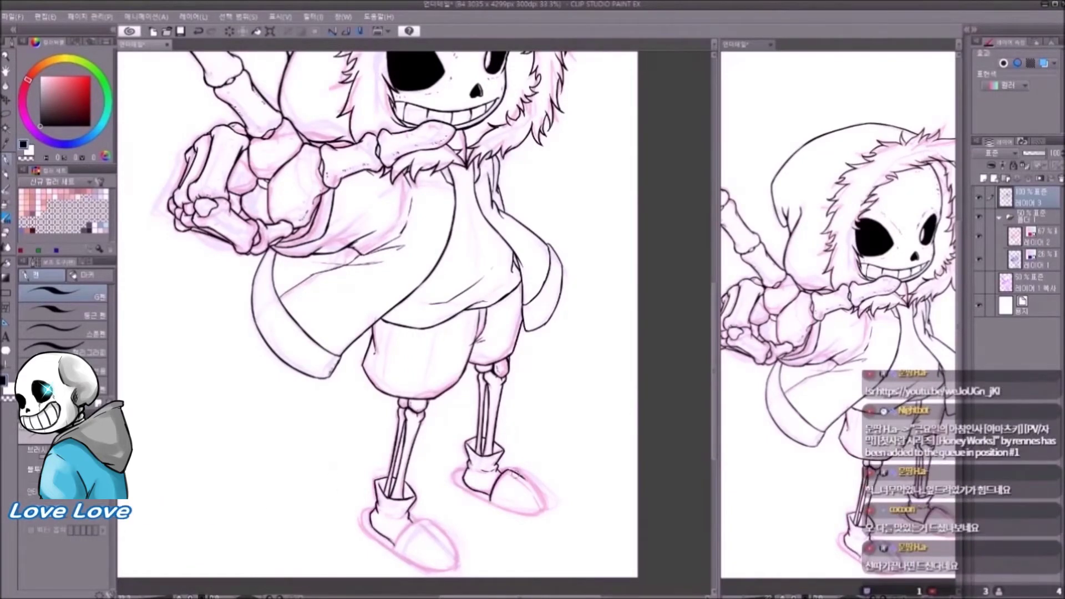
{"action": "left_click_drag", "start_coordinate": [452, 469], "coordinate": [465, 476]}
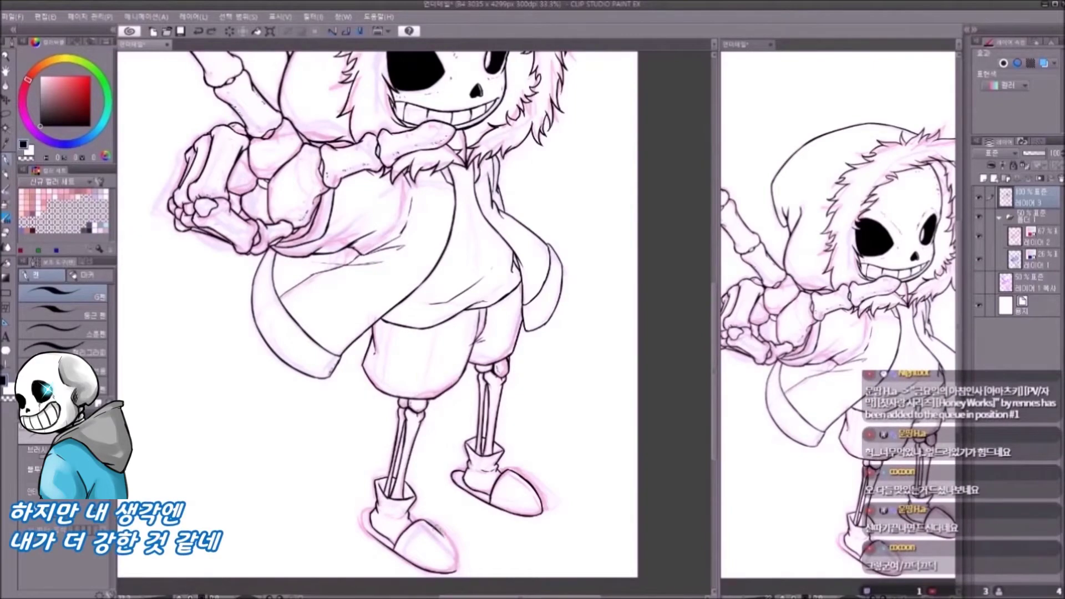
Step: Fill the skull, pointing hand and leg bones with flat white beneath the line art
{"action": "key", "text": "ctrl+0"}
{"action": "scroll", "coordinate": [443, 321], "scroll_direction": "up", "scroll_amount": 3}
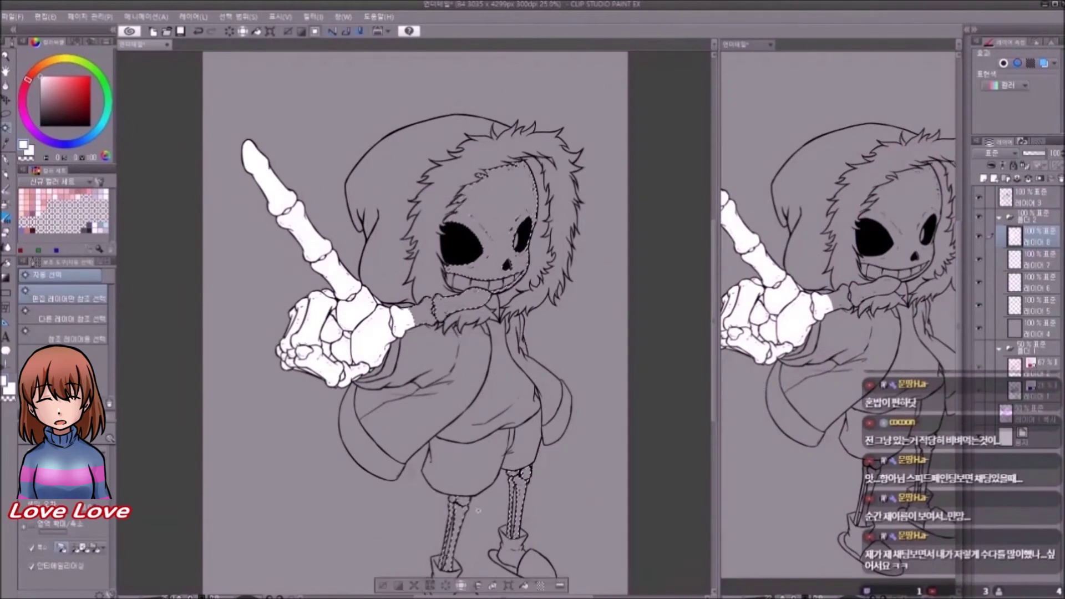
{"action": "key", "text": "alt+BackSpace"}
{"action": "key", "text": "ctrl+d"}
{"action": "key", "text": "p"}
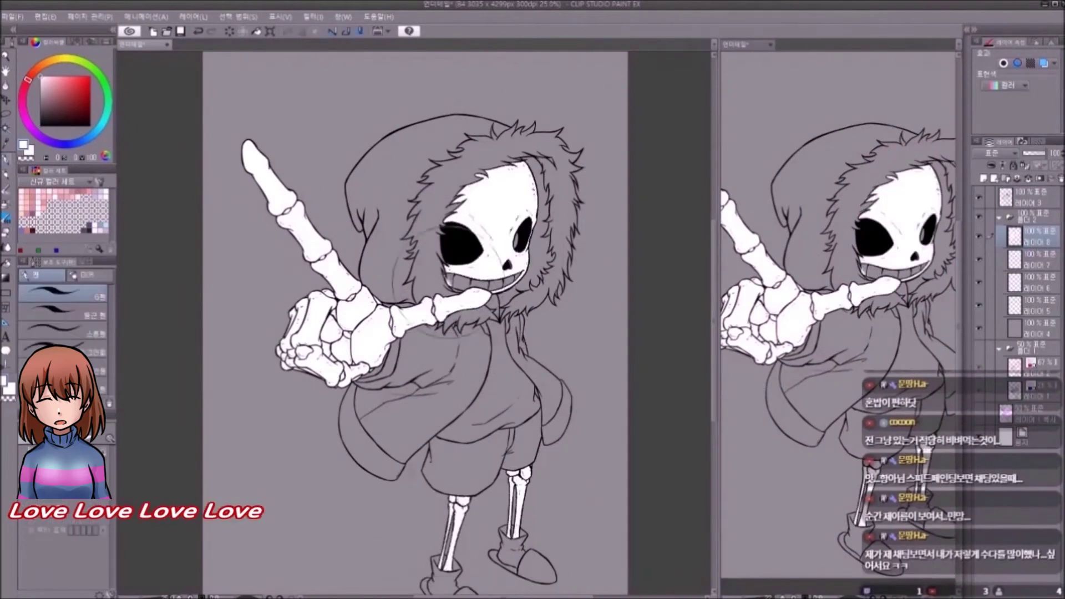
Step: Fill the collar gap under the chin black, and the shirt and hood lining light grey
{"action": "left_click", "coordinate": [1032, 197]}
{"action": "key", "text": "x"}
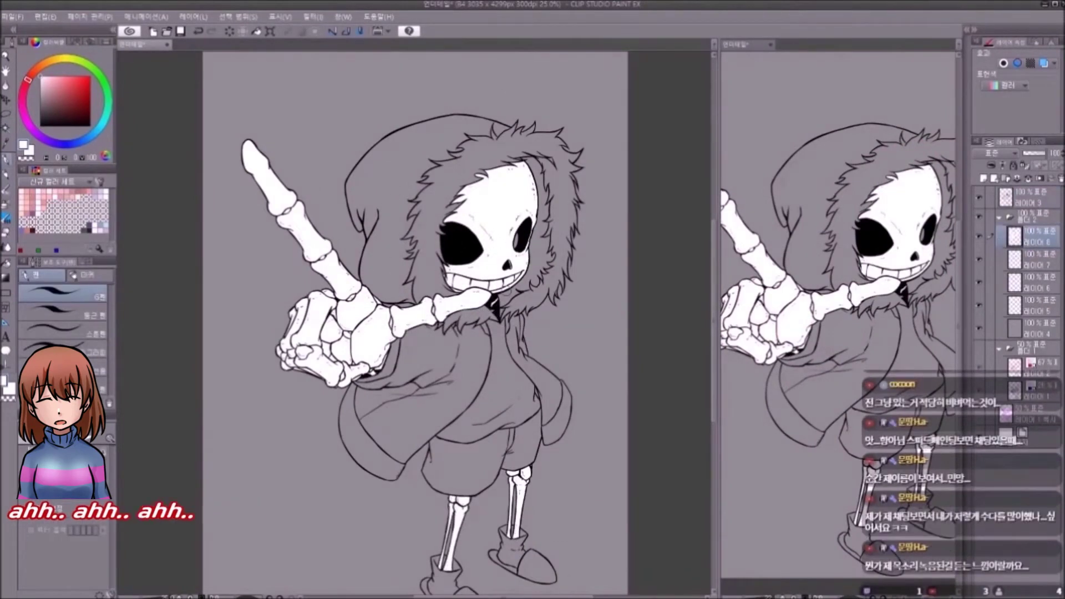
{"action": "key", "text": "alt+BackSpace"}
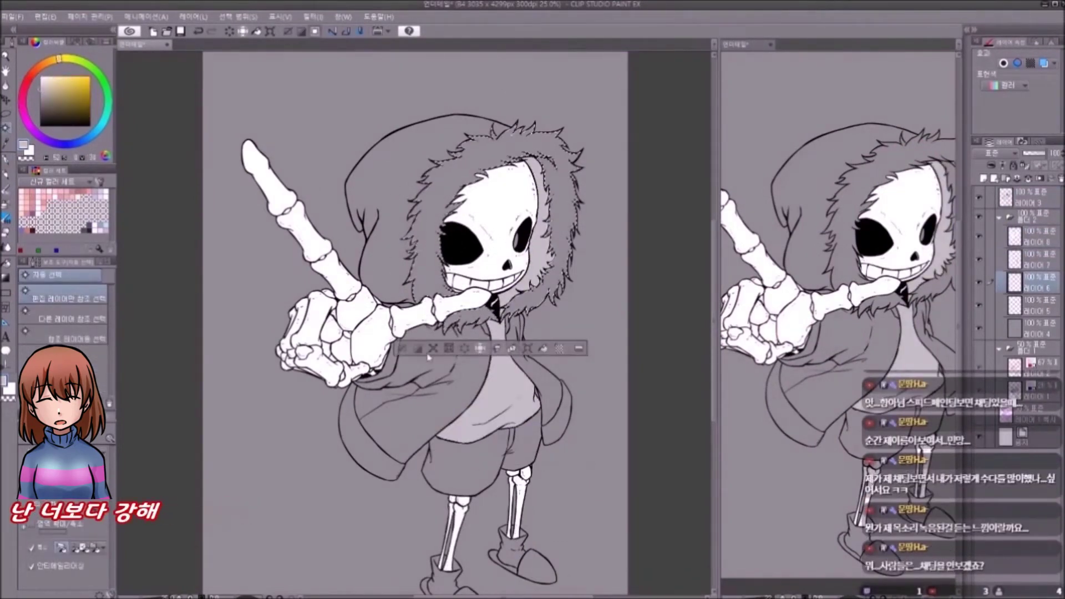
Step: Fill the jacket and hood blue, the fur trim cream and the shorts dark grey on separate layers
{"action": "key", "text": "alt+BackSpace"}
{"action": "key", "text": "alt+BackSpace"}
{"action": "key", "text": "ctrl+plus"}
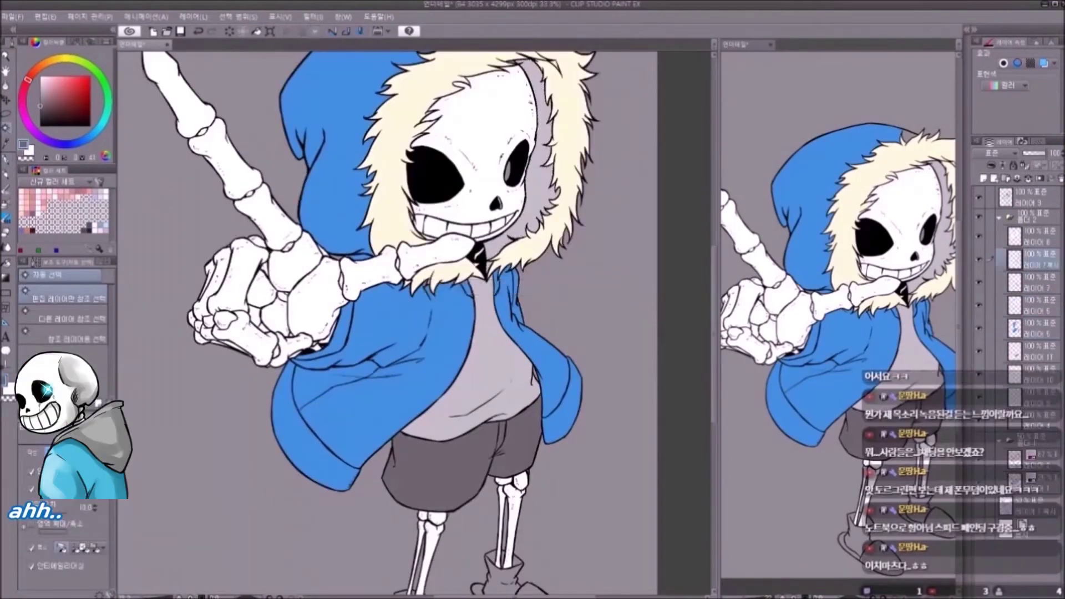
Step: Fill the slippers pink and the hood lining dark blue, and add a white side stripe to the shorts
{"action": "scroll", "coordinate": [388, 322], "scroll_direction": "down", "scroll_amount": 5}
{"action": "key", "text": "alt+BackSpace"}
{"action": "key", "text": "ctrl+0"}
{"action": "key", "text": "ctrl+plus"}
Step: Shade the hood and the upper sleeve folds in darker blue with the pencil, and blend with the watercolor brush
{"action": "key", "text": "p"}
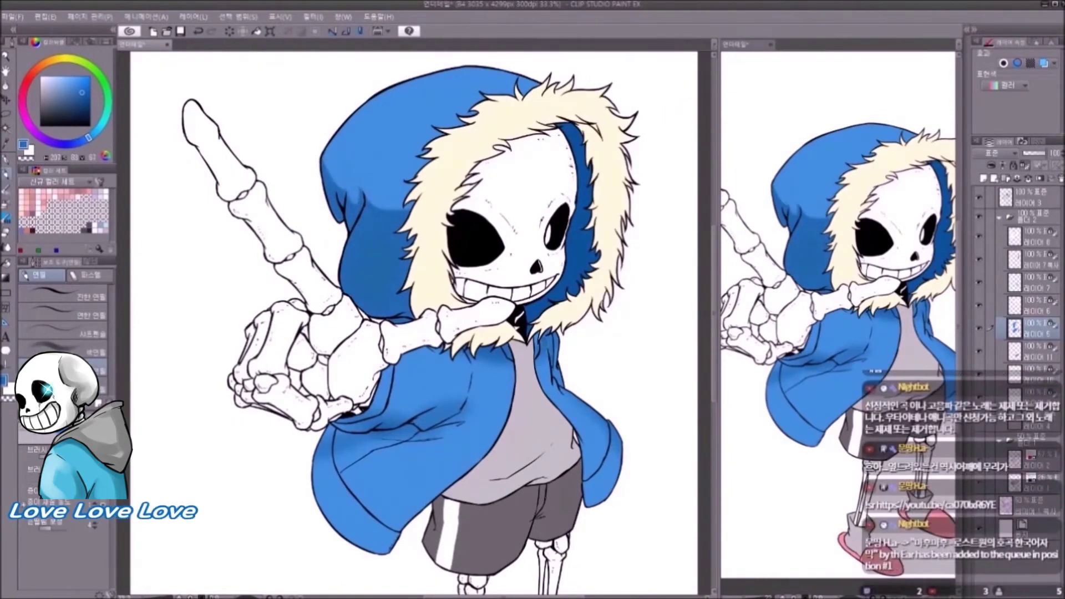
{"action": "key", "text": "p"}
{"action": "key", "text": "ctrl+plus"}
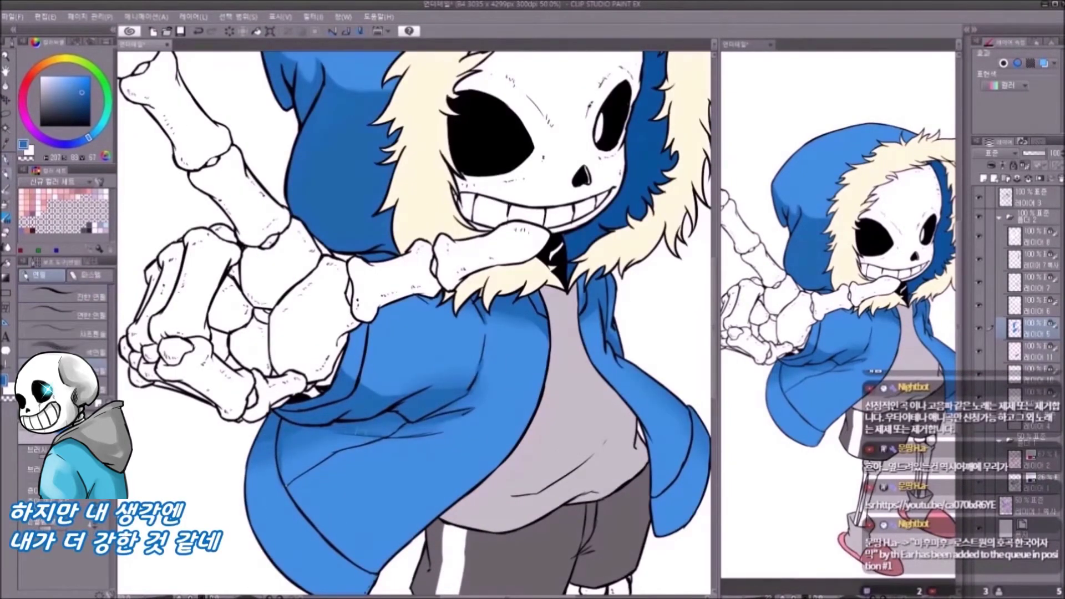
{"action": "key", "text": "b"}
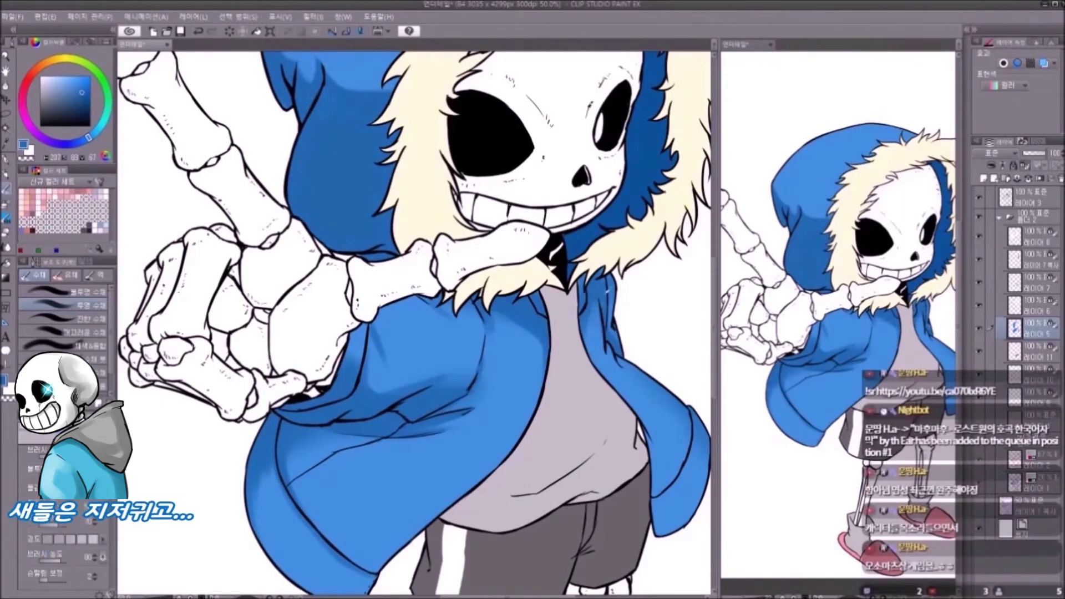
Step: Shade the jacket's lower front panel and far flap with darker blue folds, and blend them softly
{"action": "key", "text": "p"}
{"action": "scroll", "coordinate": [416, 321], "scroll_direction": "down", "scroll_amount": 1}
{"action": "key", "text": "b"}
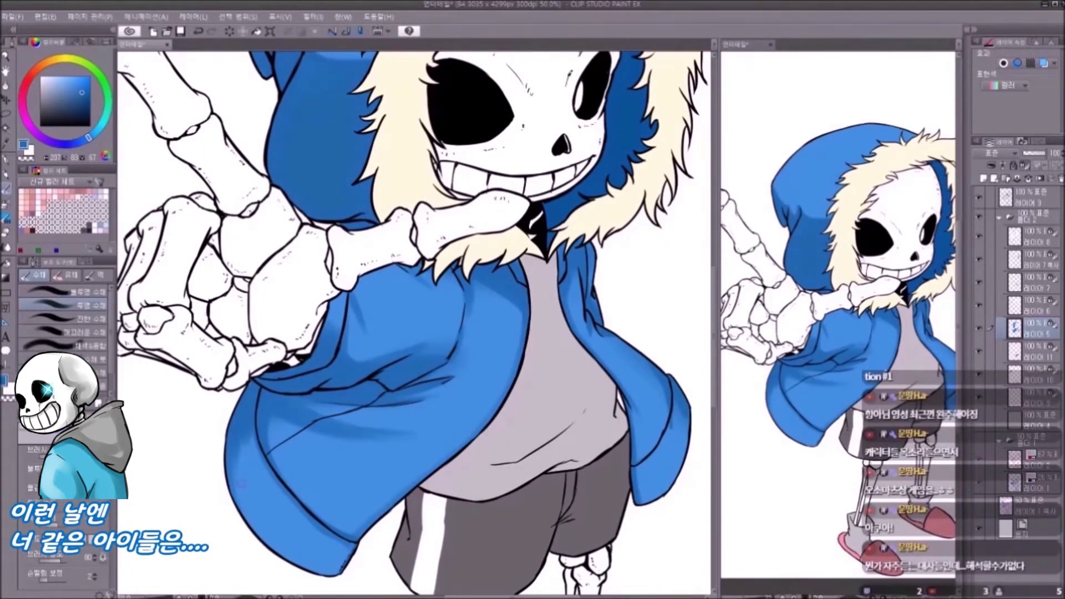
Step: Shade the hanging back part of the hood and its creases in darker blue
{"action": "key", "text": "p"}
{"action": "scroll", "coordinate": [413, 325], "scroll_direction": "up", "scroll_amount": 1}
{"action": "scroll", "coordinate": [413, 324], "scroll_direction": "up", "scroll_amount": 1}
{"action": "scroll", "coordinate": [413, 325], "scroll_direction": "up", "scroll_amount": 1}
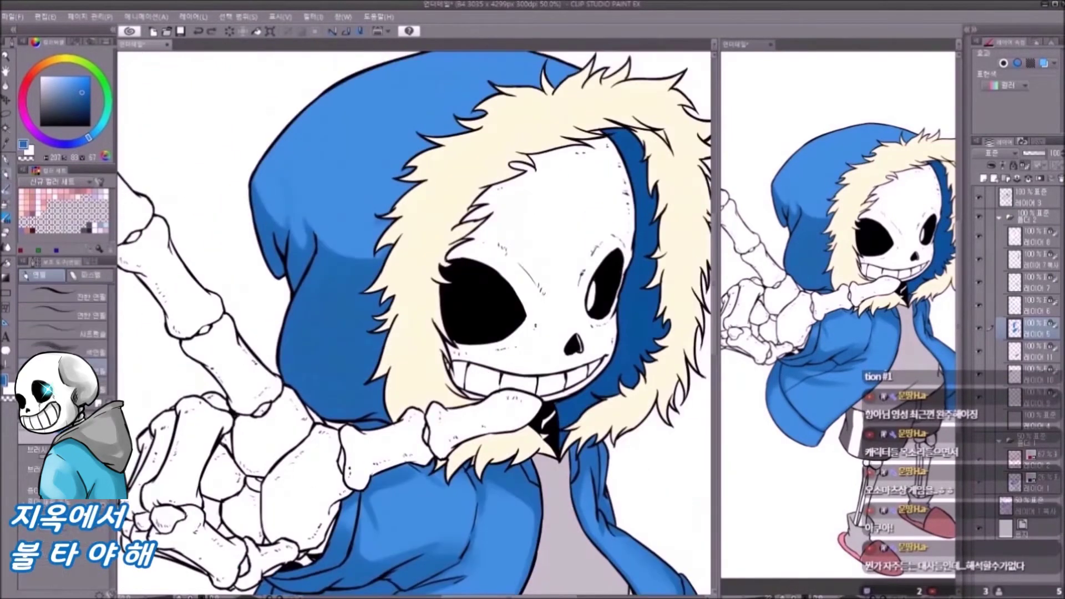
Step: Paint deeper dark blue shadows in the folds under the sleeve and blend their edges
{"action": "key", "text": "p"}
{"action": "scroll", "coordinate": [574, 344], "scroll_direction": "down", "scroll_amount": 2}
{"action": "scroll", "coordinate": [512, 358], "scroll_direction": "up", "scroll_amount": 2}
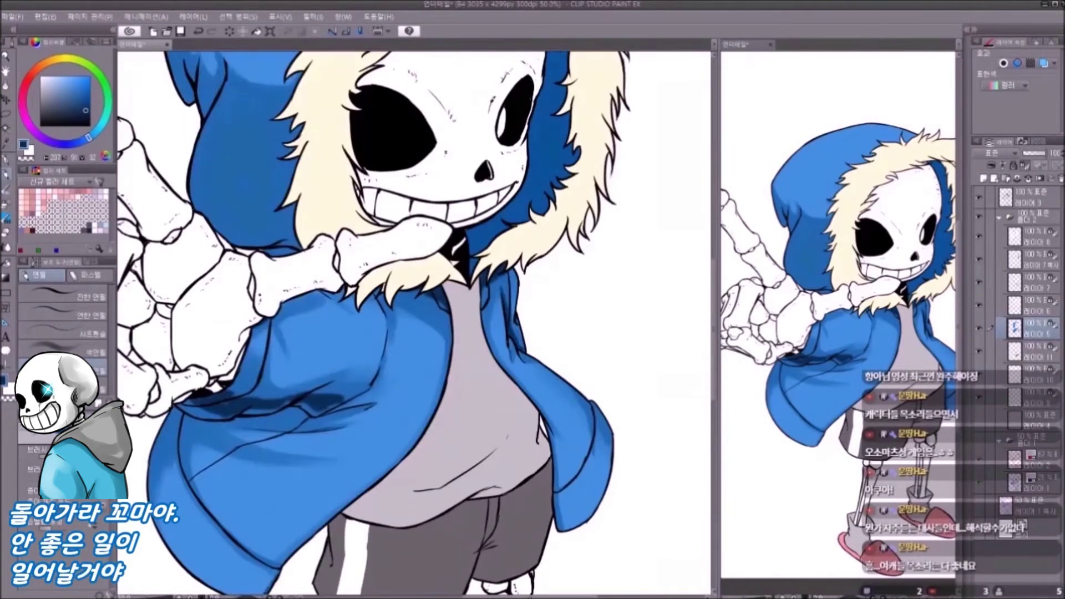
{"action": "key", "text": "b"}
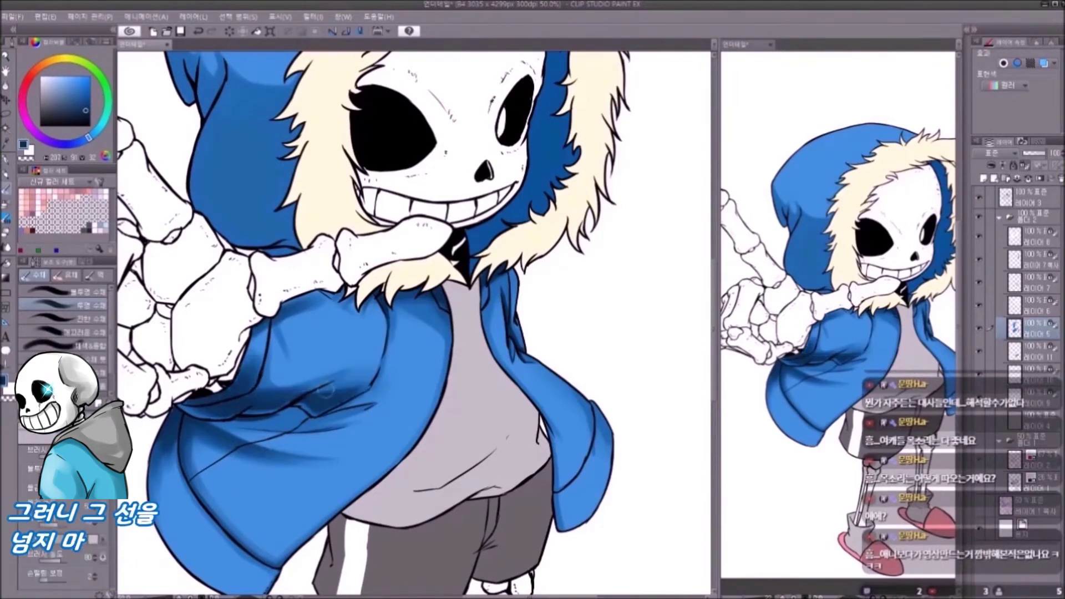
Step: Refine the shadows at the sleeve's elbow folds, alternating between pencil strokes and watercolor blending
{"action": "key", "text": "p"}
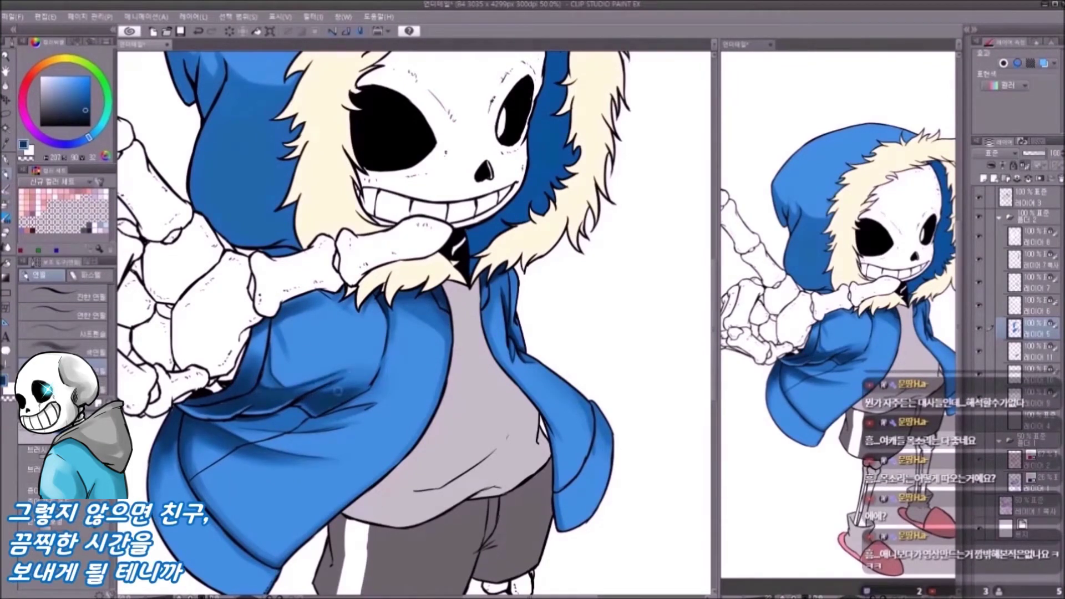
{"action": "key", "text": "b"}
{"action": "key", "text": "p"}
{"action": "key", "text": "b"}
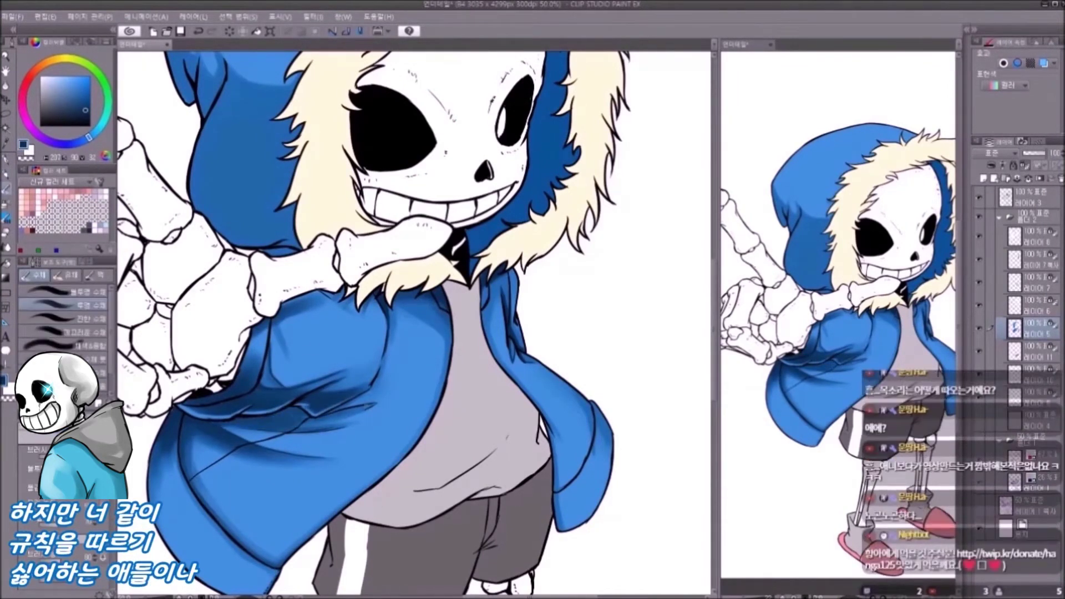
Step: Add dark blue fold shadows to the front panel below the sleeve and along the far flap's outer edge
{"action": "key", "text": "p"}
{"action": "scroll", "coordinate": [413, 322], "scroll_direction": "down", "scroll_amount": 3}
{"action": "key", "text": "p"}
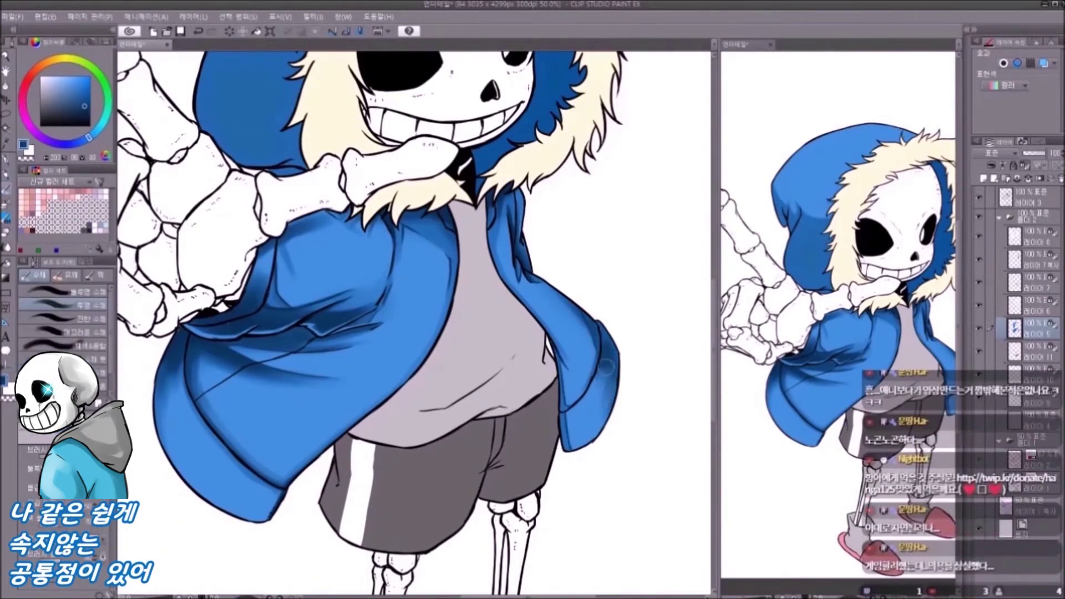
Step: Paint a sharp, pointed dark fold across the jacket's front panel below the sleeve
{"action": "key", "text": "p"}
{"action": "key", "text": "ctrl+minus"}
{"action": "key", "text": "ctrl+plus"}
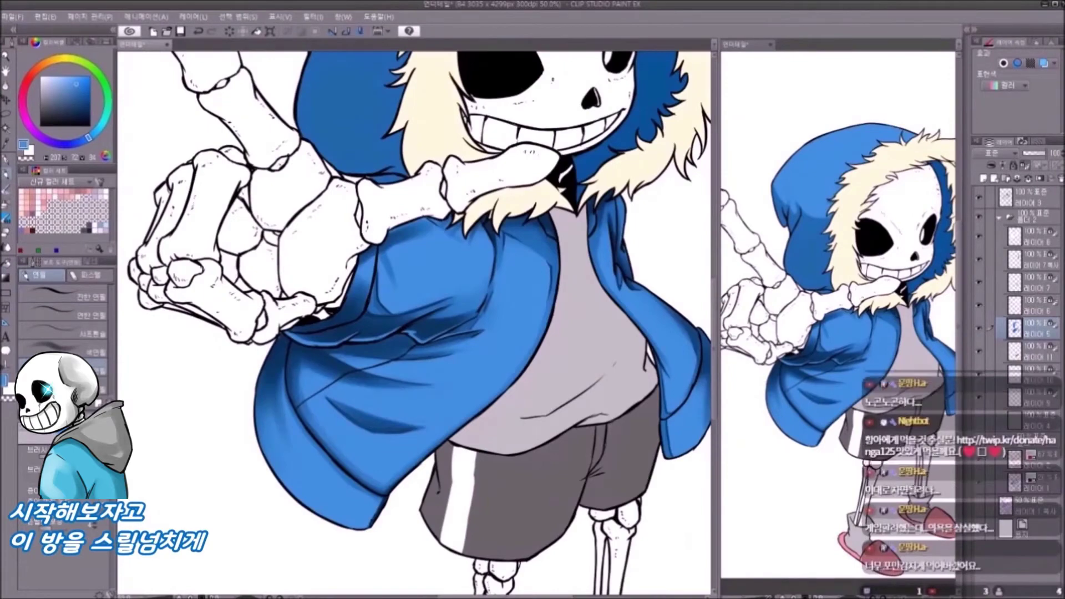
Step: Darken the lower back of the hood with a deep blue shadow and blend it upward
{"action": "scroll", "coordinate": [340, 289], "scroll_direction": "up", "scroll_amount": 3}
{"action": "key", "text": "p"}
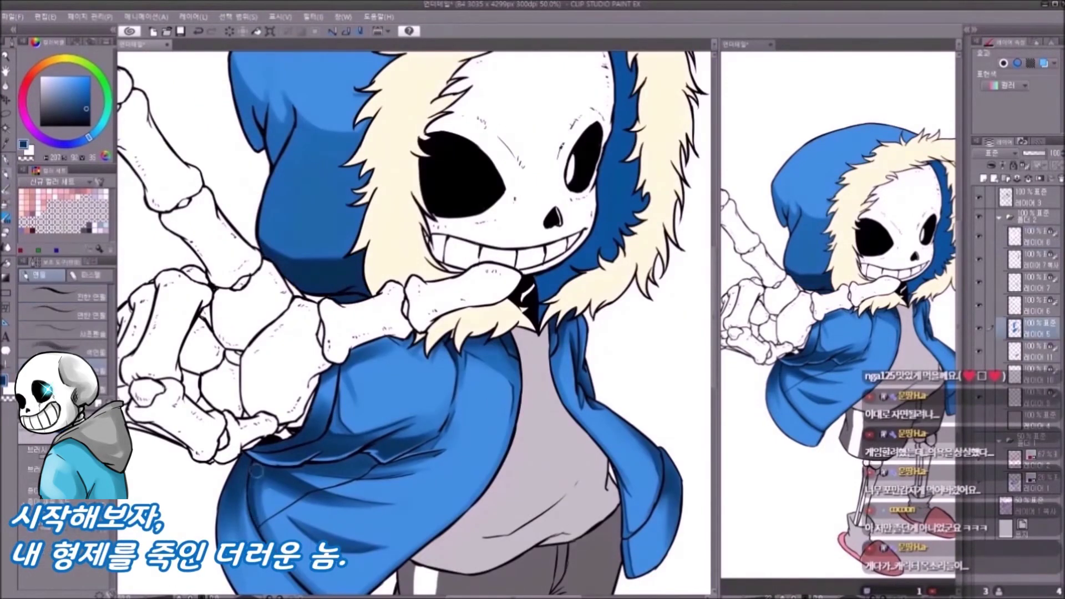
{"action": "scroll", "coordinate": [256, 472], "scroll_direction": "down", "scroll_amount": 3}
{"action": "scroll", "coordinate": [323, 193], "scroll_direction": "up", "scroll_amount": 3}
{"action": "key", "text": "b"}
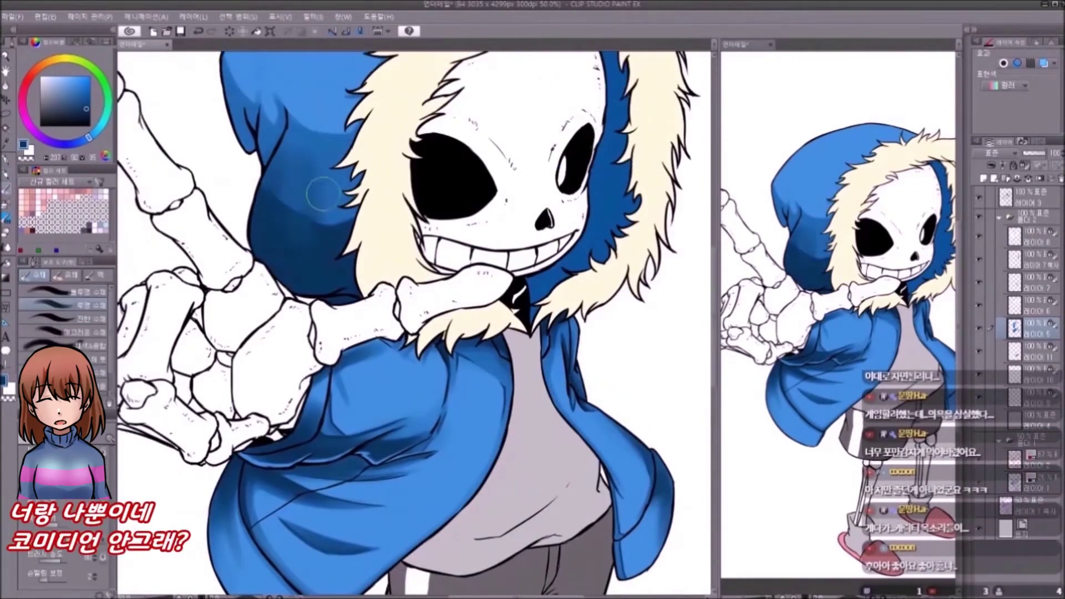
Step: Paint crisp creases at the back of the hood and lighter blue highlights along its shadowed edge
{"action": "scroll", "coordinate": [323, 193], "scroll_direction": "up", "scroll_amount": 3}
{"action": "key", "text": "p"}
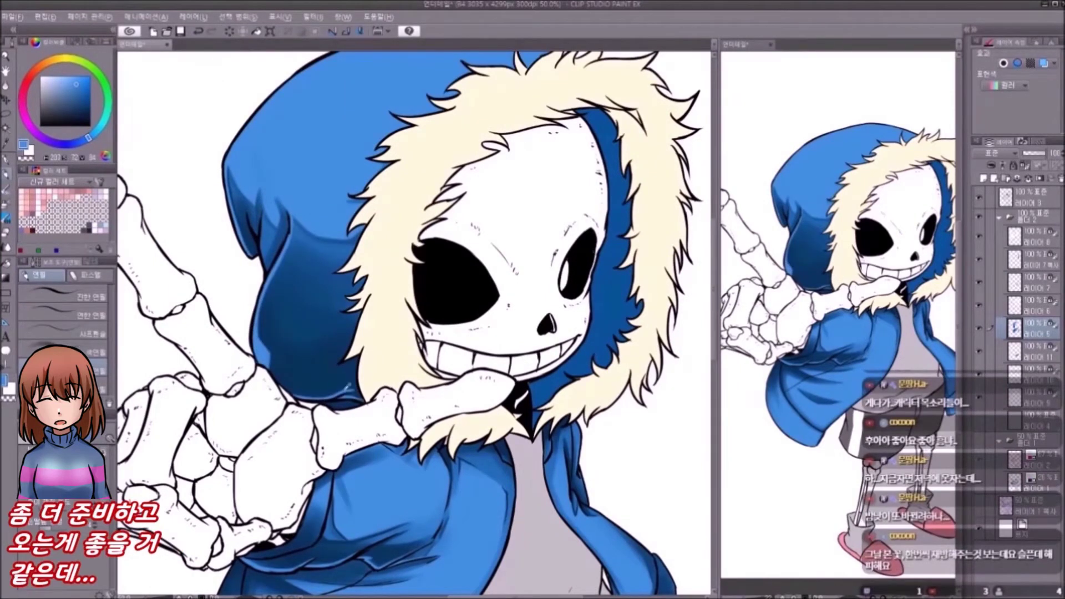
{"action": "left_click", "coordinate": [346, 387], "text": "alt"}
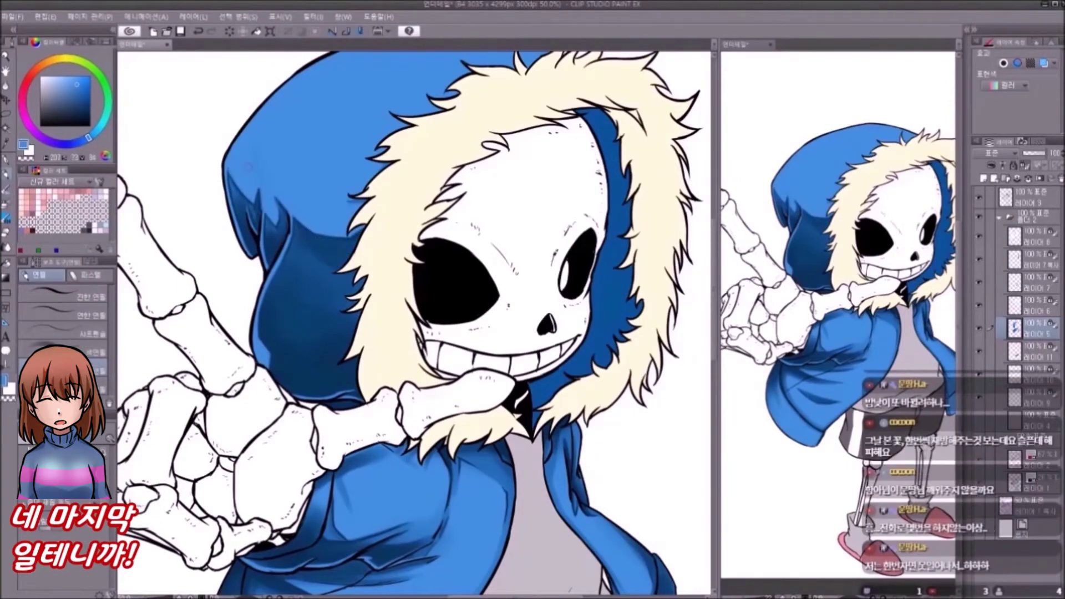
Step: Deepen the shading on the front panel's outer edge and shade the top of the hood beside the fur
{"action": "scroll", "coordinate": [315, 238], "scroll_direction": "down", "scroll_amount": 5}
{"action": "scroll", "coordinate": [247, 383], "scroll_direction": "up", "scroll_amount": 5}
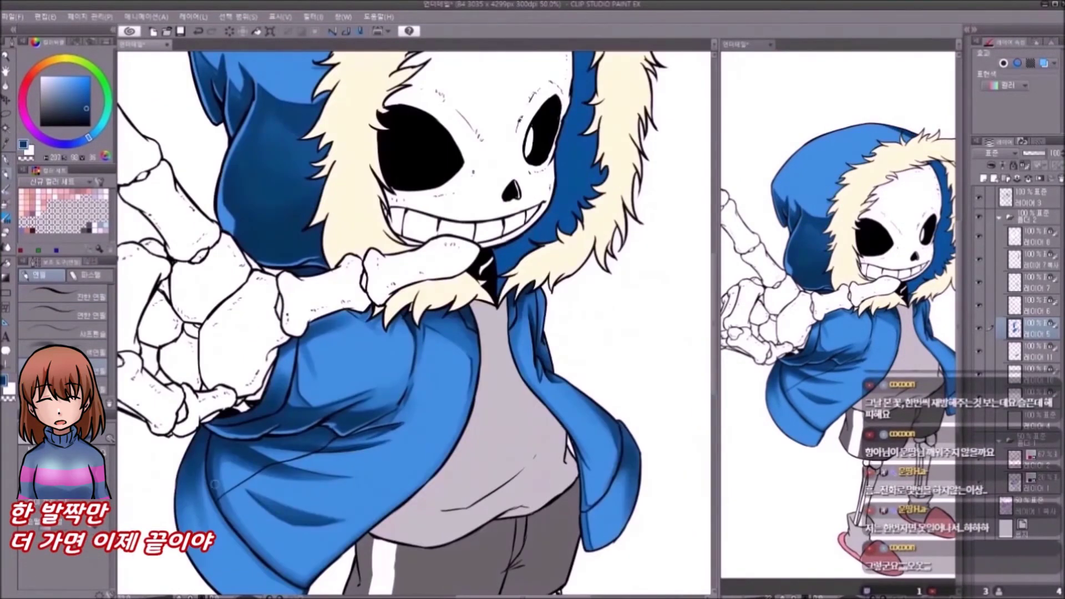
{"action": "left_click_drag", "start_coordinate": [247, 383], "coordinate": [219, 588]}
{"action": "left_click", "coordinate": [471, 151], "text": "alt"}
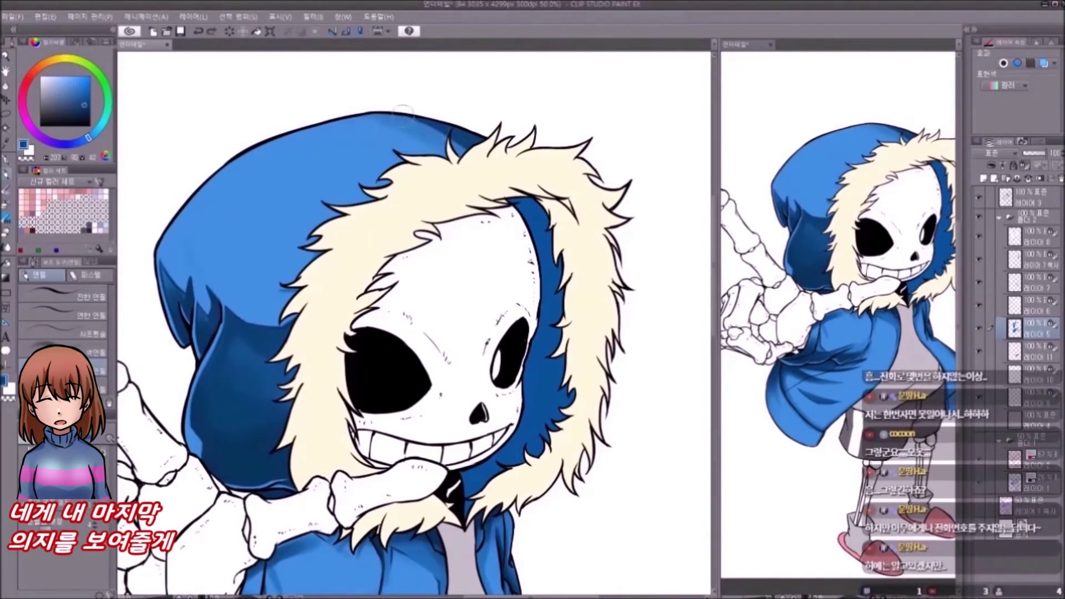
Step: Paint a crisp dark blue shadow on top of the hood where it meets the fur trim
{"action": "scroll", "coordinate": [413, 325], "scroll_direction": "down", "scroll_amount": 3}
{"action": "scroll", "coordinate": [414, 324], "scroll_direction": "up", "scroll_amount": 2}
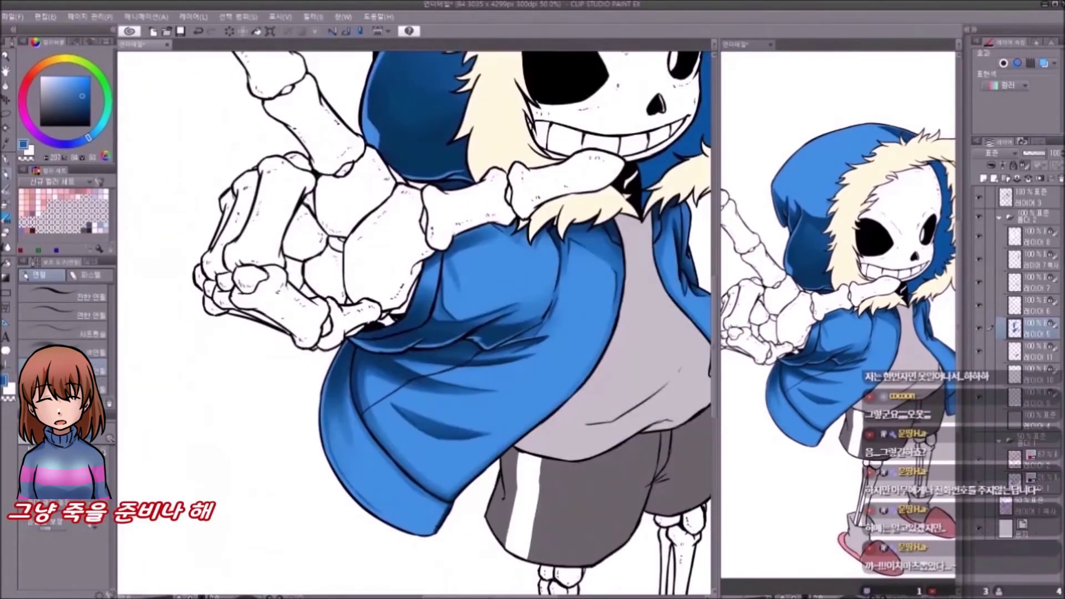
{"action": "scroll", "coordinate": [413, 324], "scroll_direction": "up", "scroll_amount": 1}
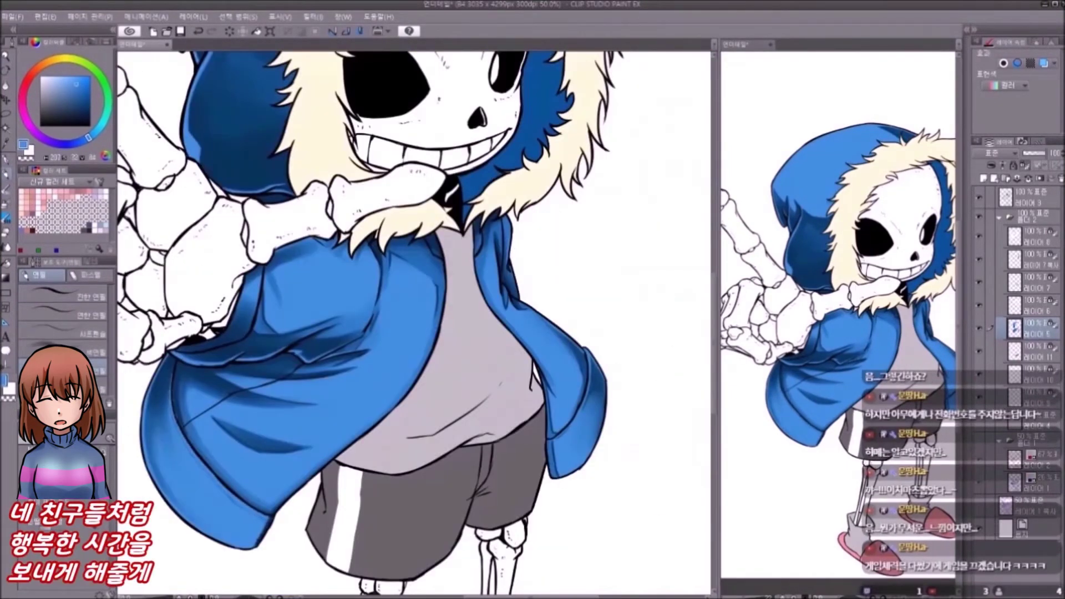
{"action": "key", "text": "b"}
{"action": "scroll", "coordinate": [413, 325], "scroll_direction": "down", "scroll_amount": 2}
{"action": "scroll", "coordinate": [413, 325], "scroll_direction": "up", "scroll_amount": 2}
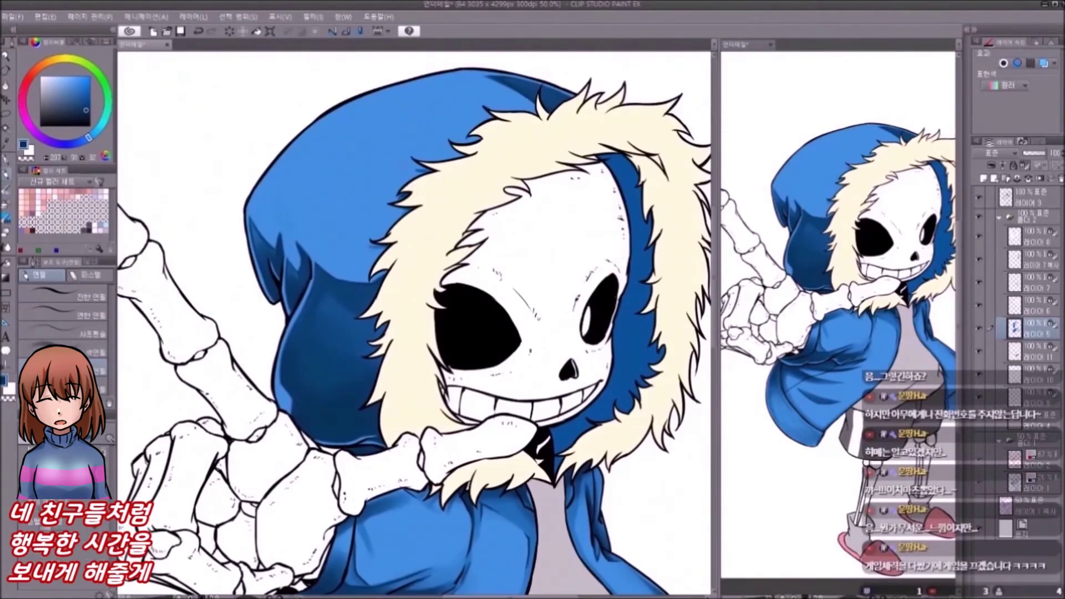
Step: Paint light blue highlights on the jacket's near sleeve, front panel and lower hem, and blend them
{"action": "scroll", "coordinate": [414, 324], "scroll_direction": "down", "scroll_amount": 3}
{"action": "key", "text": "p"}
{"action": "scroll", "coordinate": [396, 373], "scroll_direction": "up", "scroll_amount": 3}
{"action": "key", "text": "p"}
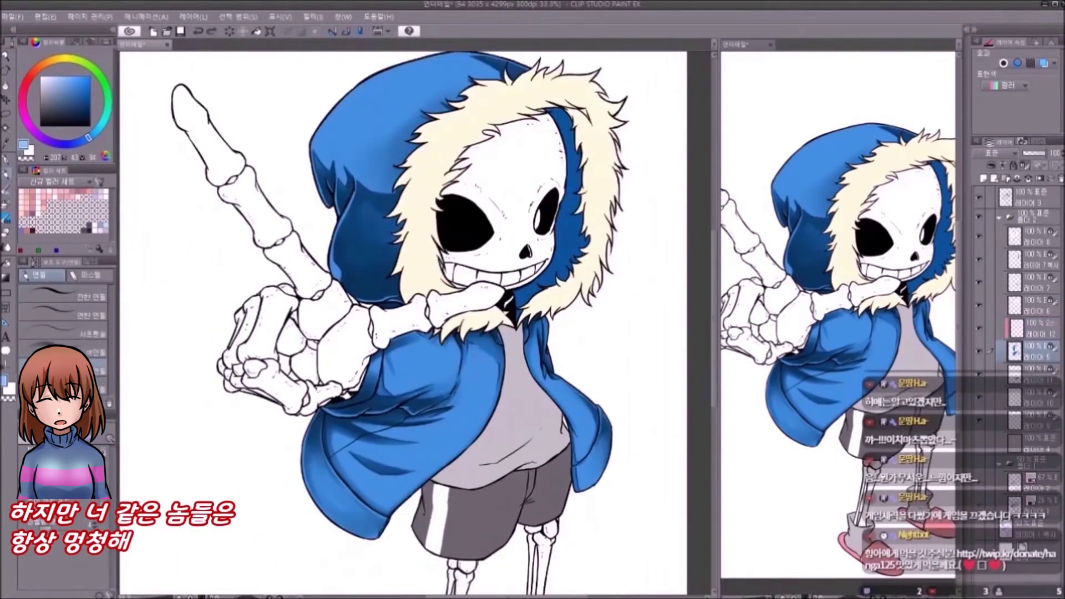
{"action": "scroll", "coordinate": [396, 373], "scroll_direction": "up", "scroll_amount": 1}
{"action": "key", "text": "b"}
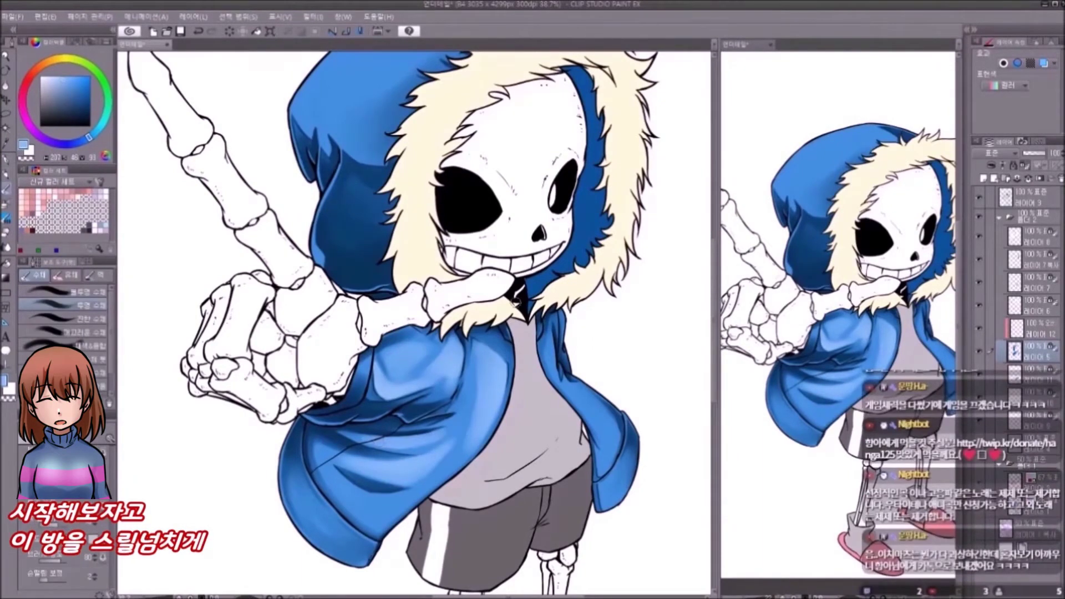
{"action": "key", "text": "p"}
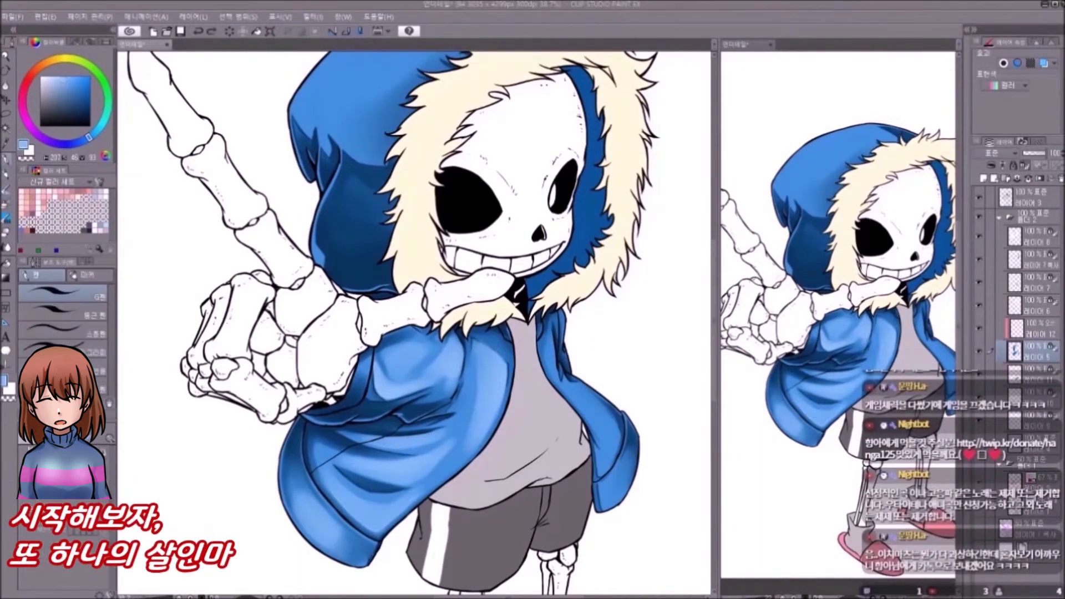
Step: Add light blue highlights to the jacket's far front panel and refine the light areas between the folds of the near side
{"action": "scroll", "coordinate": [413, 325], "scroll_direction": "up", "scroll_amount": 2}
{"action": "key", "text": "b"}
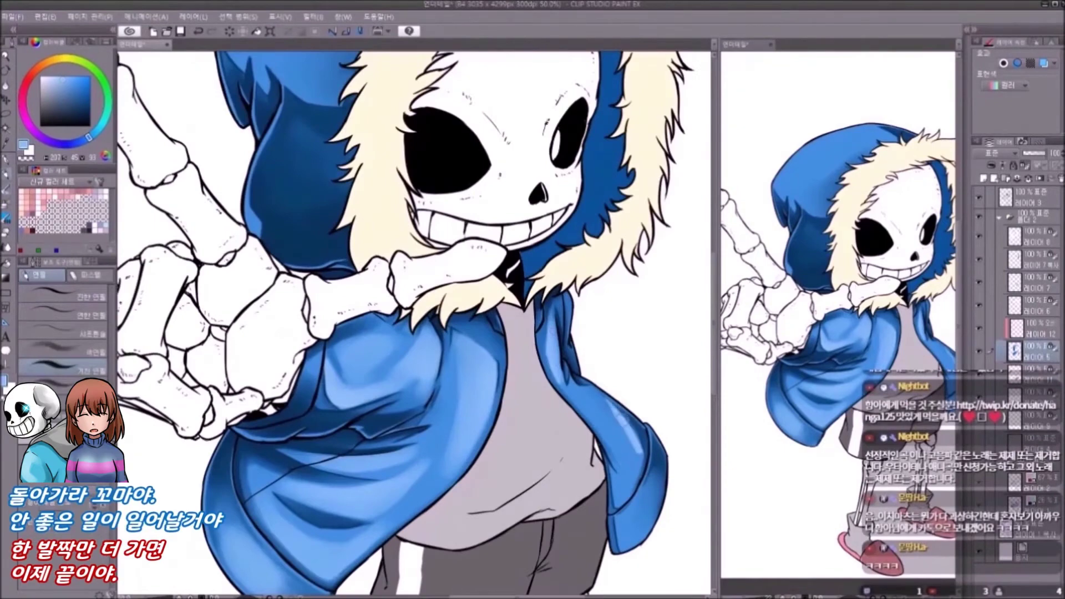
{"action": "key", "text": "p"}
{"action": "left_click_drag", "start_coordinate": [413, 325], "coordinate": [385, 247]}
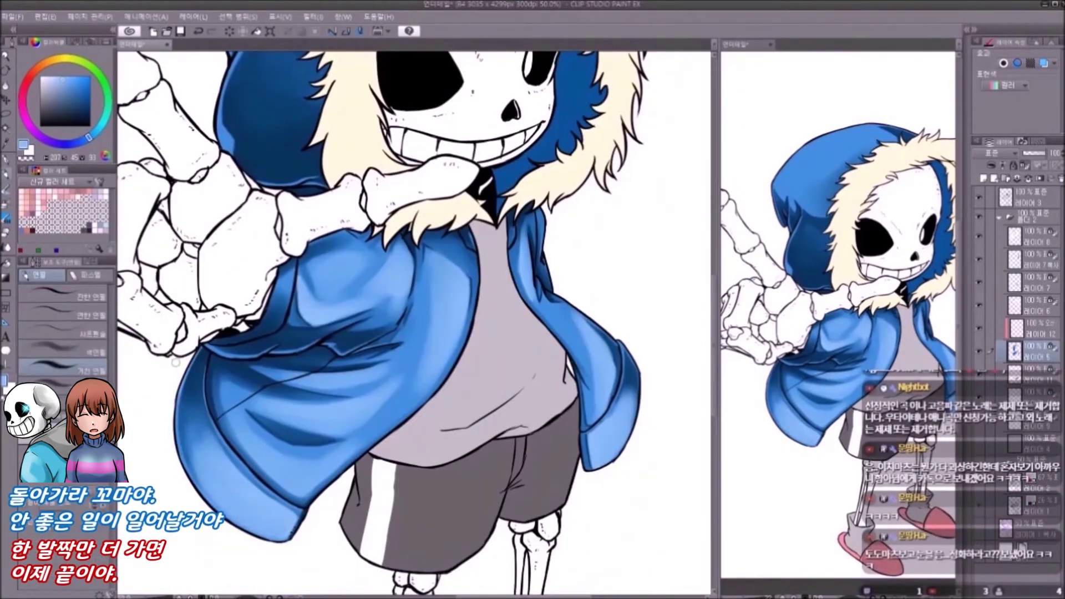
{"action": "left_click", "coordinate": [271, 304], "text": "alt"}
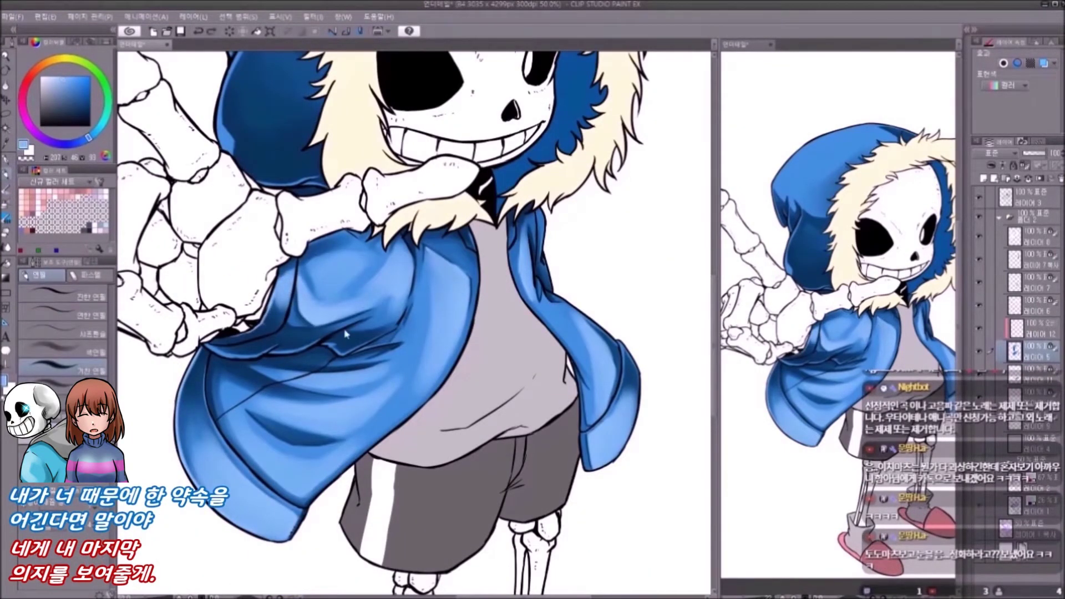
{"action": "left_click_drag", "start_coordinate": [345, 334], "coordinate": [364, 326]}
{"action": "left_click_drag", "start_coordinate": [639, 331], "coordinate": [485, 257]}
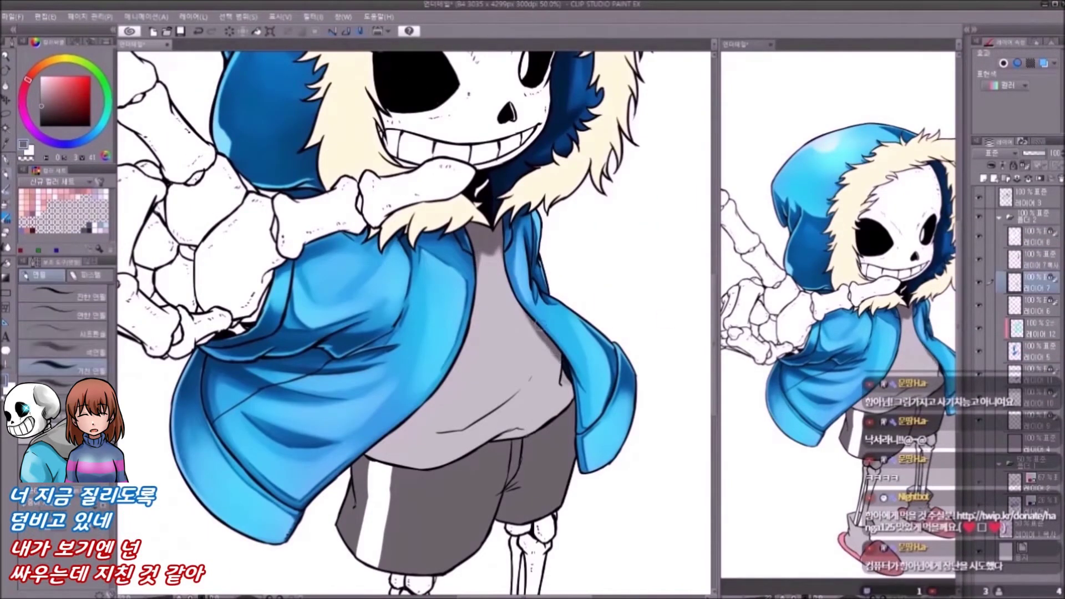
Step: Shade the grey shirt with soft darker folds below the collar, beside the jacket opening and around the belly crease
{"action": "mouse_move", "coordinate": [536, 324]}
{"action": "left_mouse_down"}
{"action": "mouse_move", "coordinate": [471, 427]}
{"action": "mouse_move", "coordinate": [523, 374]}
{"action": "left_mouse_up"}
{"action": "key", "text": "b"}
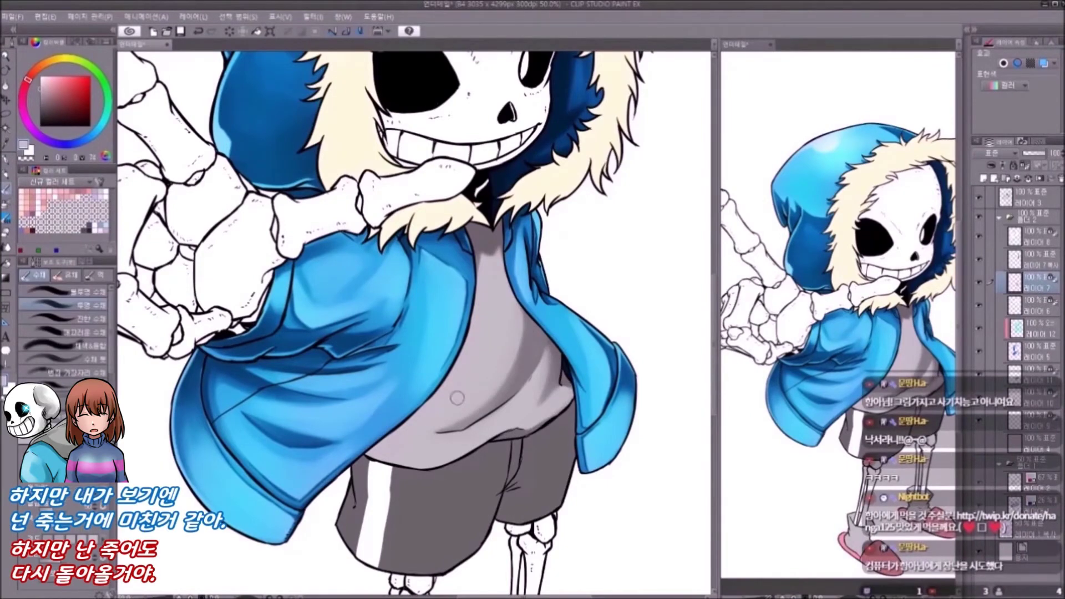
{"action": "key", "text": "p"}
{"action": "left_click_drag", "start_coordinate": [460, 476], "coordinate": [437, 270]}
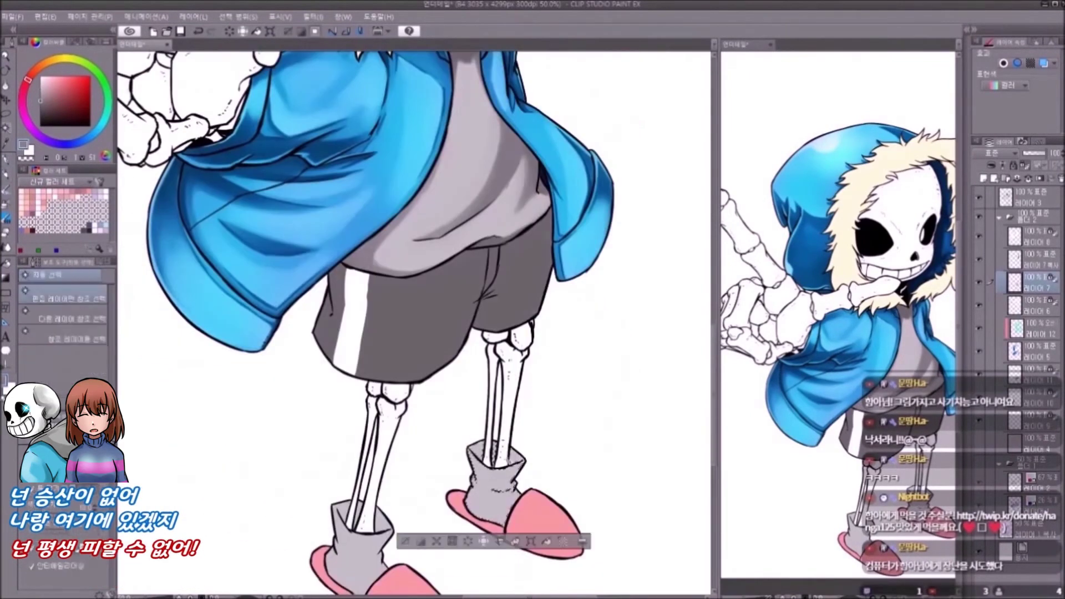
Step: Paint mid-grey fold shading on both socks around the ankles and blend it
{"action": "key", "text": "b"}
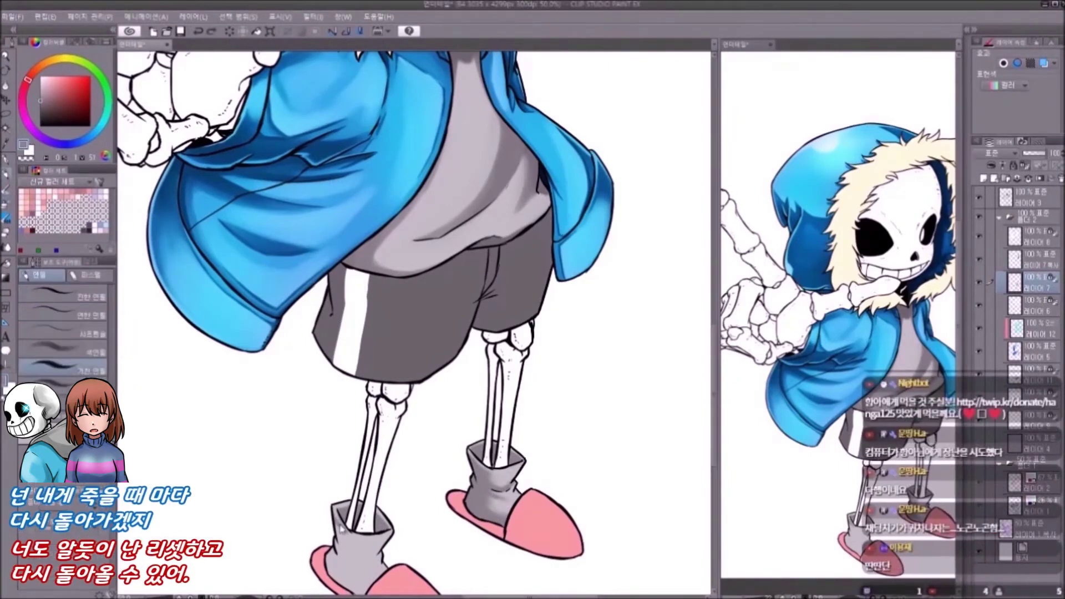
{"action": "left_click_drag", "start_coordinate": [504, 498], "coordinate": [497, 471]}
{"action": "key", "text": "b"}
{"action": "key", "text": "p"}
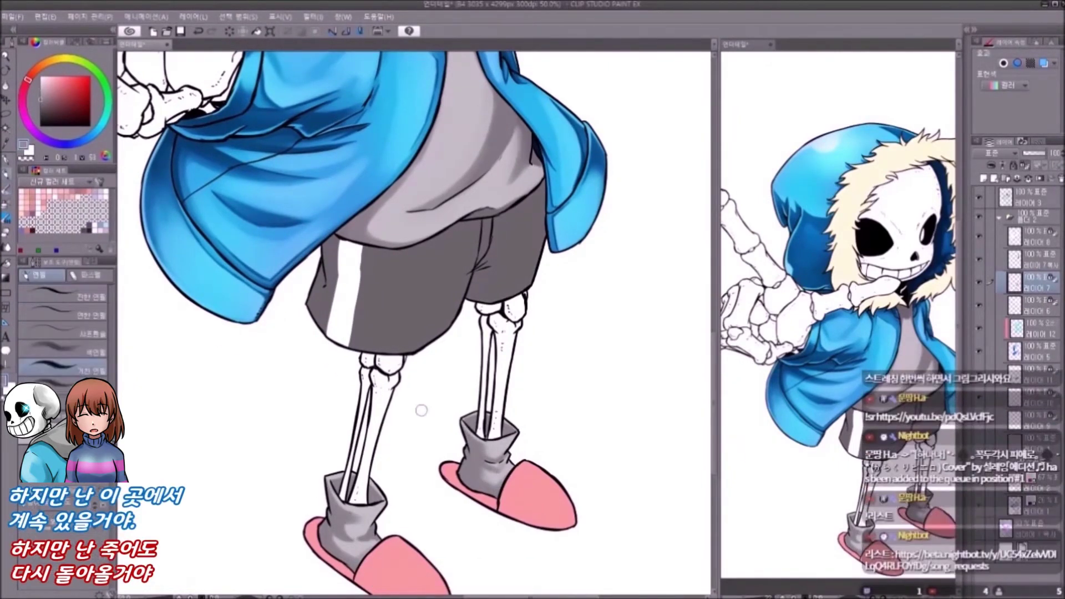
Step: Deepen the creases of both socks with darker grey and soften the shadow edges
{"action": "mouse_move", "coordinate": [499, 439]}
{"action": "left_mouse_down"}
{"action": "mouse_move", "coordinate": [513, 425]}
{"action": "mouse_move", "coordinate": [482, 464]}
{"action": "left_mouse_up"}
{"action": "mouse_move", "coordinate": [463, 458]}
{"action": "left_mouse_down"}
{"action": "mouse_move", "coordinate": [492, 492]}
{"action": "mouse_move", "coordinate": [477, 450]}
{"action": "mouse_move", "coordinate": [467, 481]}
{"action": "left_mouse_up"}
{"action": "key", "text": "b"}
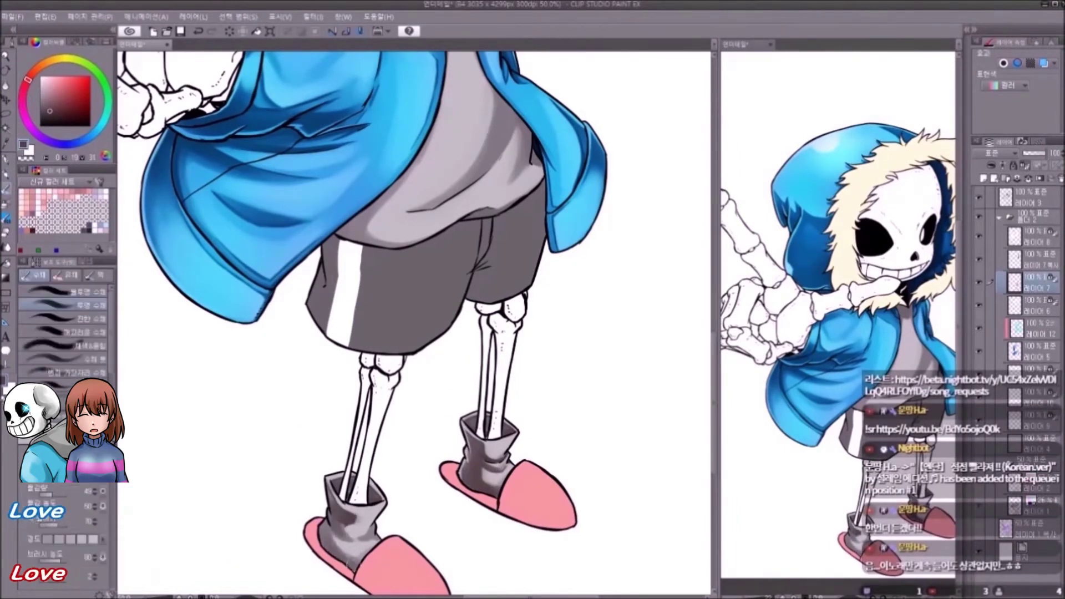
{"action": "key", "text": "p"}
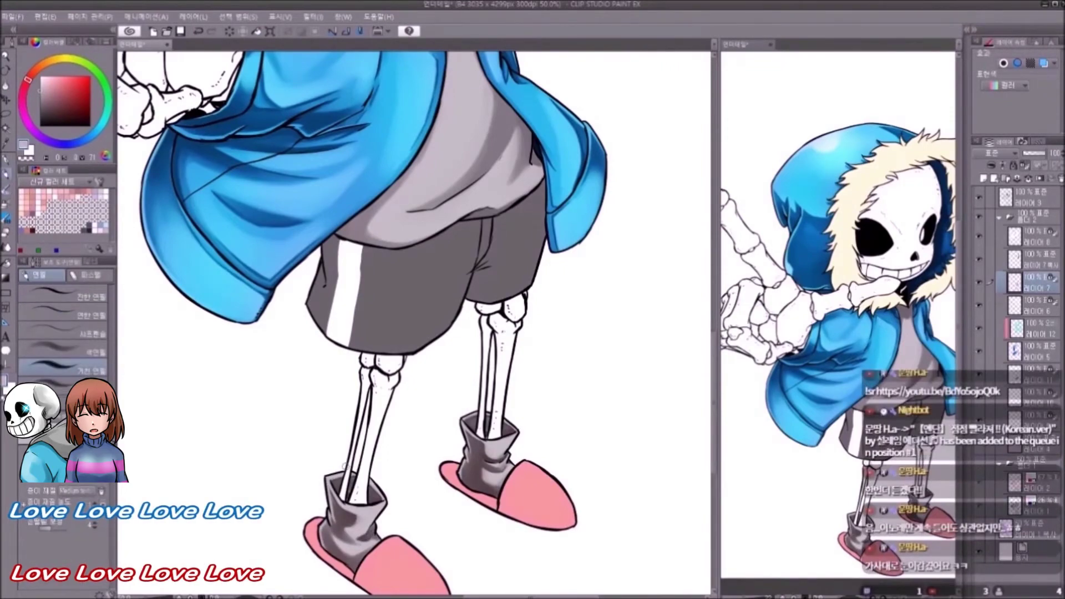
Step: Paint dark grey shadows on the shorts along the outer side, under the shirt hem and around the crotch folds
{"action": "left_click_drag", "start_coordinate": [351, 248], "coordinate": [399, 333]}
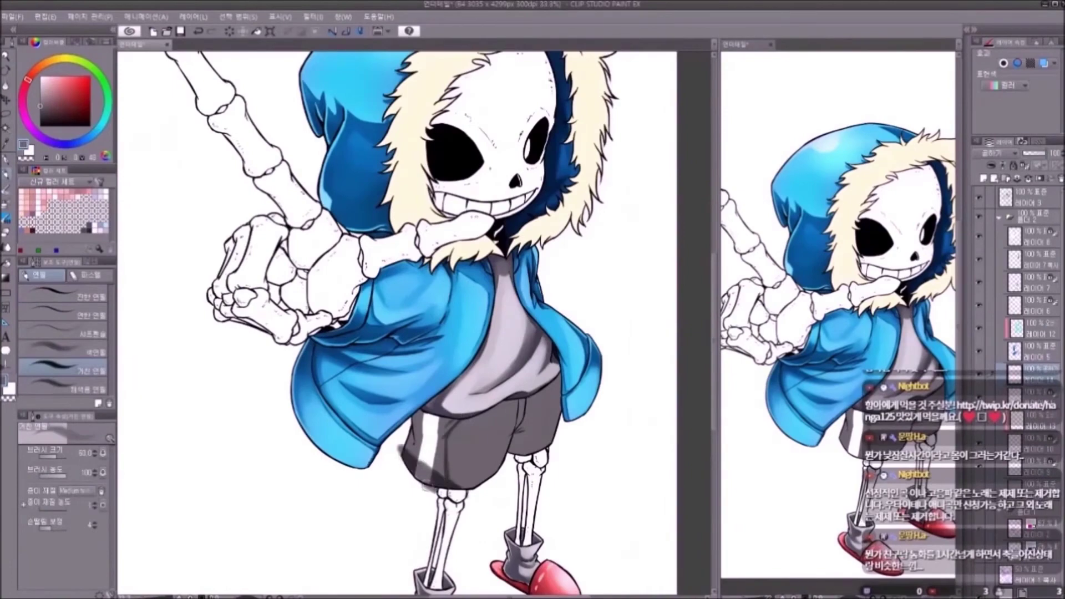
{"action": "scroll", "coordinate": [557, 409], "scroll_direction": "up", "scroll_amount": 1}
{"action": "key", "text": "bracketleft"}
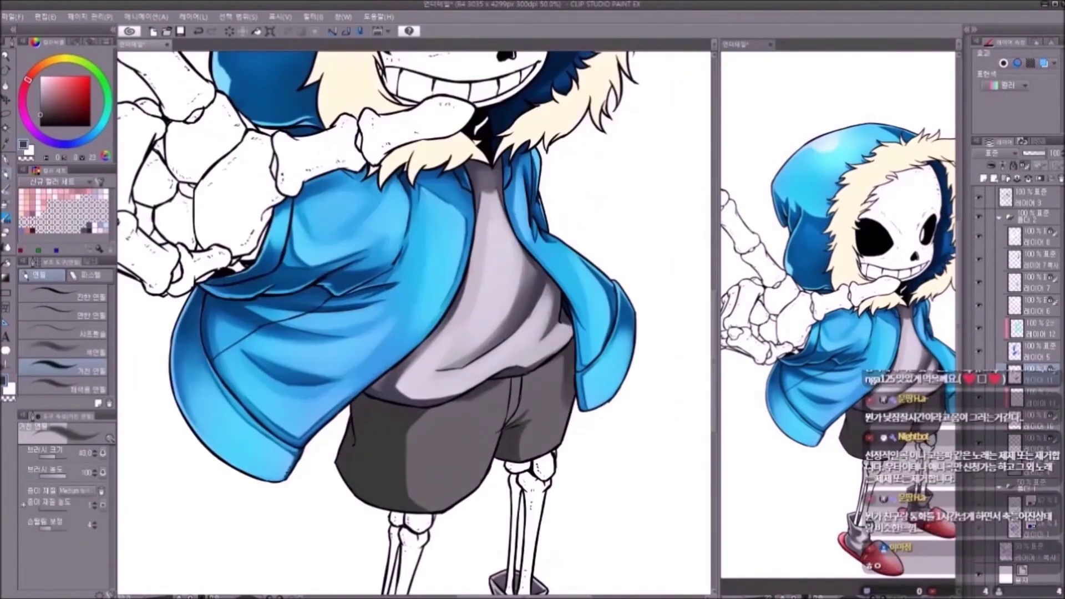
{"action": "key", "text": "b"}
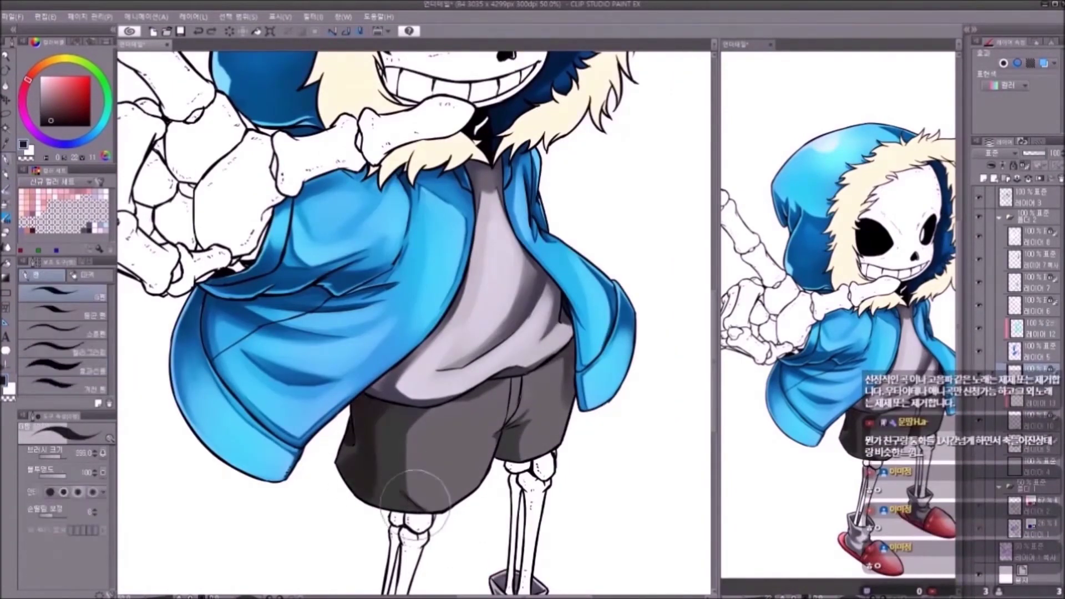
{"action": "key", "text": "p"}
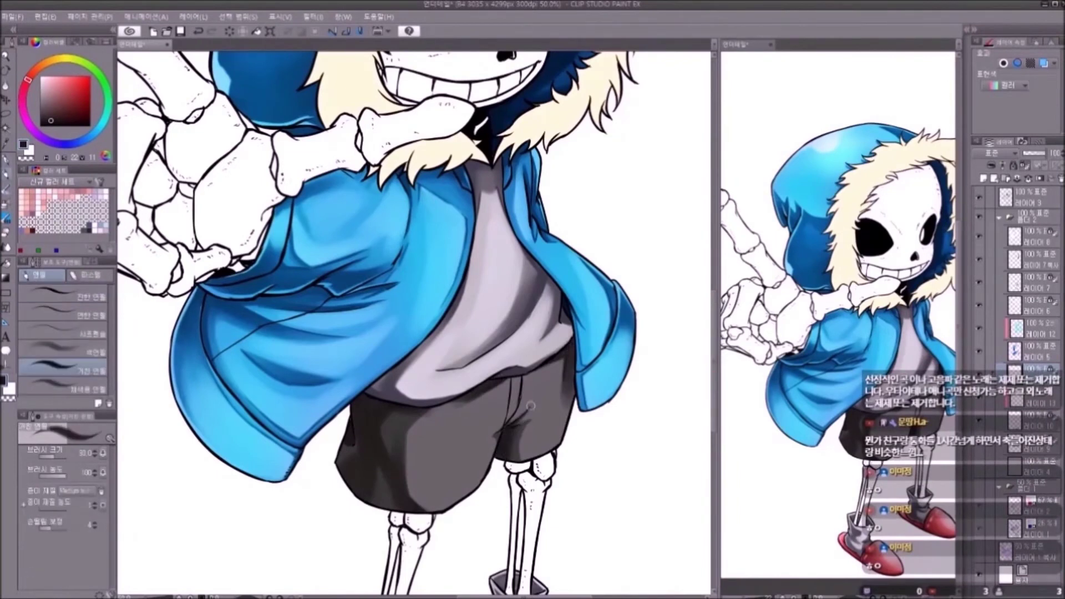
{"action": "key", "text": "p"}
{"action": "key", "text": "b"}
Step: Paint lighter grey vertical planes on the front of both legs of the shorts
{"action": "left_click_drag", "start_coordinate": [438, 413], "coordinate": [453, 500]}
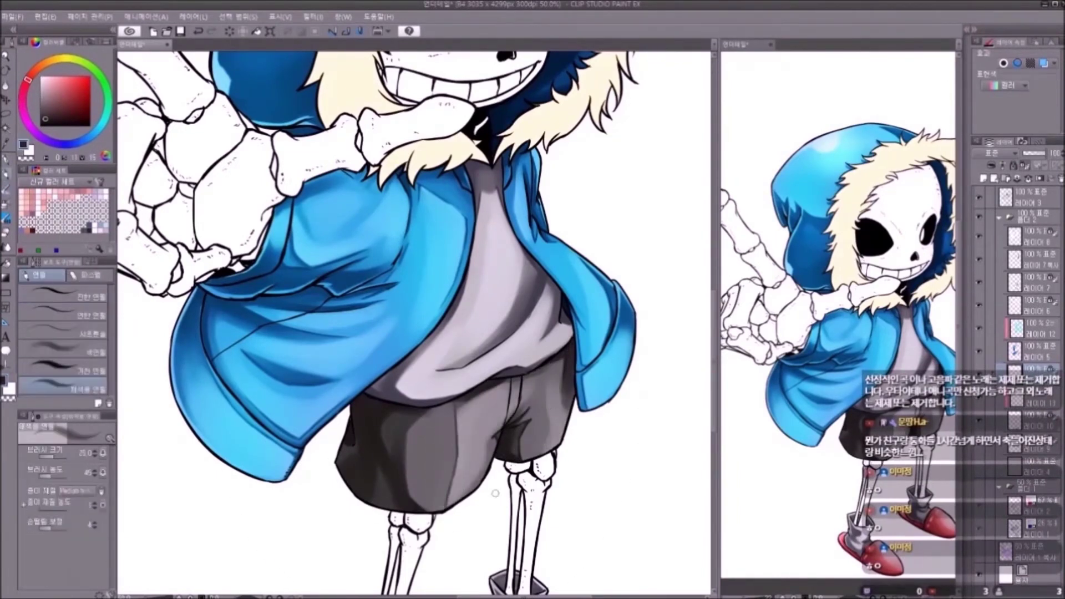
{"action": "left_click_drag", "start_coordinate": [544, 394], "coordinate": [549, 452]}
{"action": "left_click_drag", "start_coordinate": [439, 405], "coordinate": [438, 510]}
Step: Paint a white stripe down the outer side of the shorts, following the fold, and shade its lower part
{"action": "key", "text": "e"}
{"action": "left_click_drag", "start_coordinate": [369, 405], "coordinate": [377, 518]}
{"action": "left_click_drag", "start_coordinate": [388, 422], "coordinate": [382, 511]}
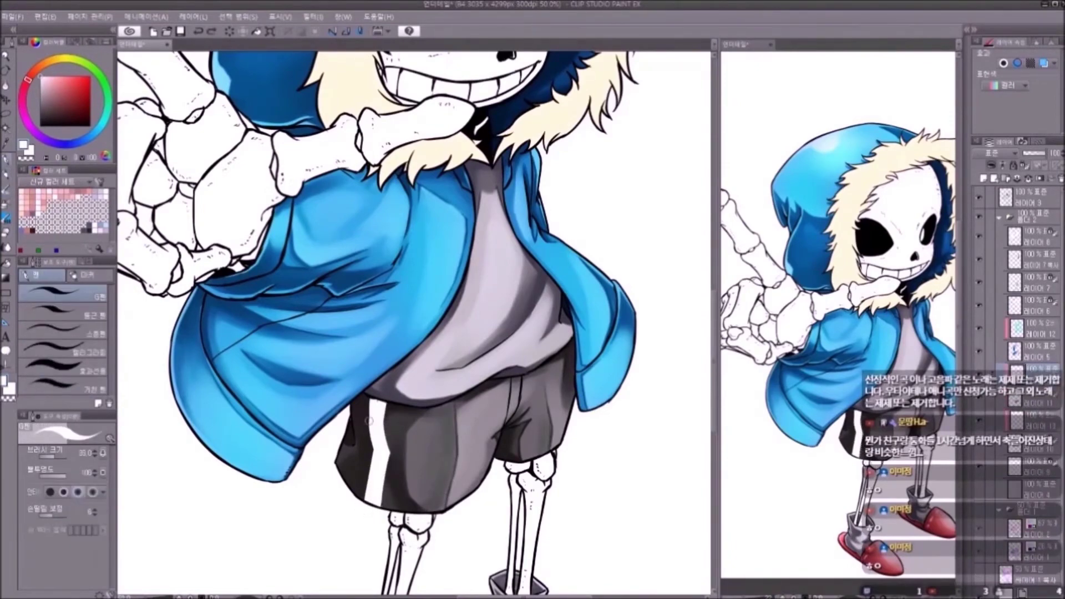
{"action": "left_click_drag", "start_coordinate": [369, 399], "coordinate": [377, 516]}
{"action": "mouse_move", "coordinate": [377, 399]}
{"action": "left_mouse_down"}
{"action": "mouse_move", "coordinate": [380, 507]}
{"action": "mouse_move", "coordinate": [383, 483]}
{"action": "left_mouse_up"}
{"action": "key", "text": "b"}
{"action": "left_click_drag", "start_coordinate": [378, 436], "coordinate": [372, 507]}
Step: Airbrush a soft dark blue tint over the shorts
{"action": "key", "text": "ctrl+0"}
{"action": "key", "text": "p"}
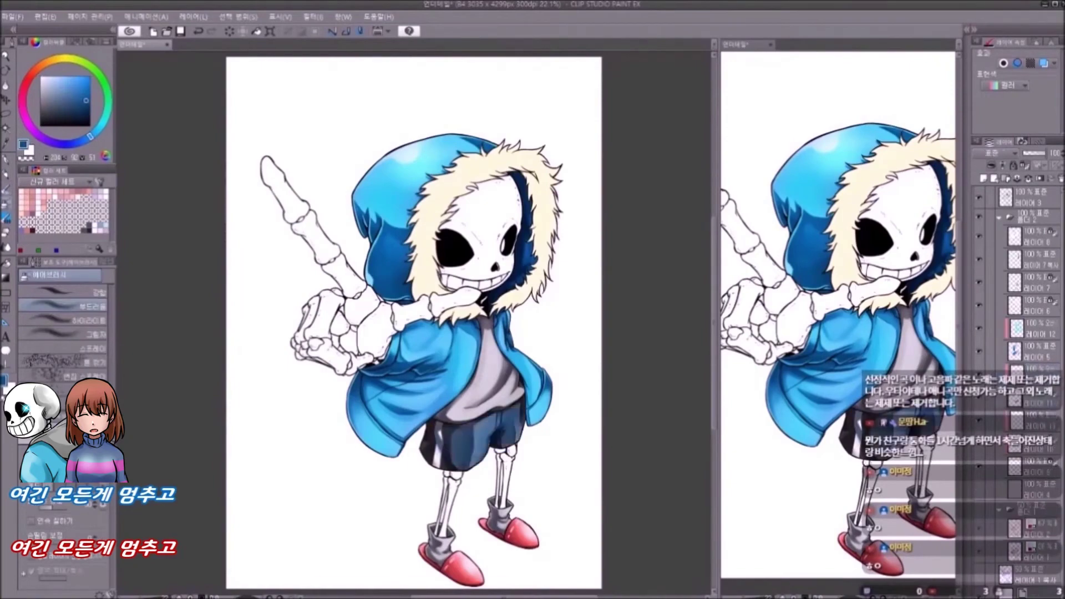
{"action": "left_click_drag", "start_coordinate": [450, 408], "coordinate": [521, 469]}
{"action": "left_click_drag", "start_coordinate": [441, 361], "coordinate": [483, 416]}
Step: Paint beige shadow tufts on the collar fur and the lower part of the hood's fur trim
{"action": "scroll", "coordinate": [414, 322], "scroll_direction": "up", "scroll_amount": 1}
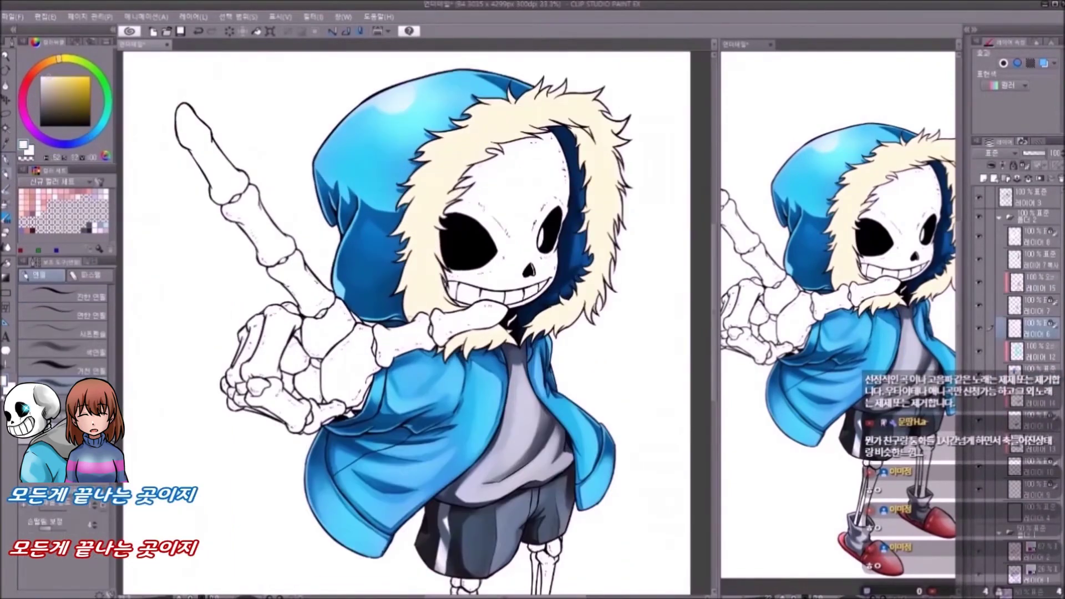
{"action": "left_click", "coordinate": [415, 270], "text": "alt"}
{"action": "scroll", "coordinate": [493, 345], "scroll_direction": "up", "scroll_amount": 2}
{"action": "left_click", "coordinate": [502, 333], "text": "alt"}
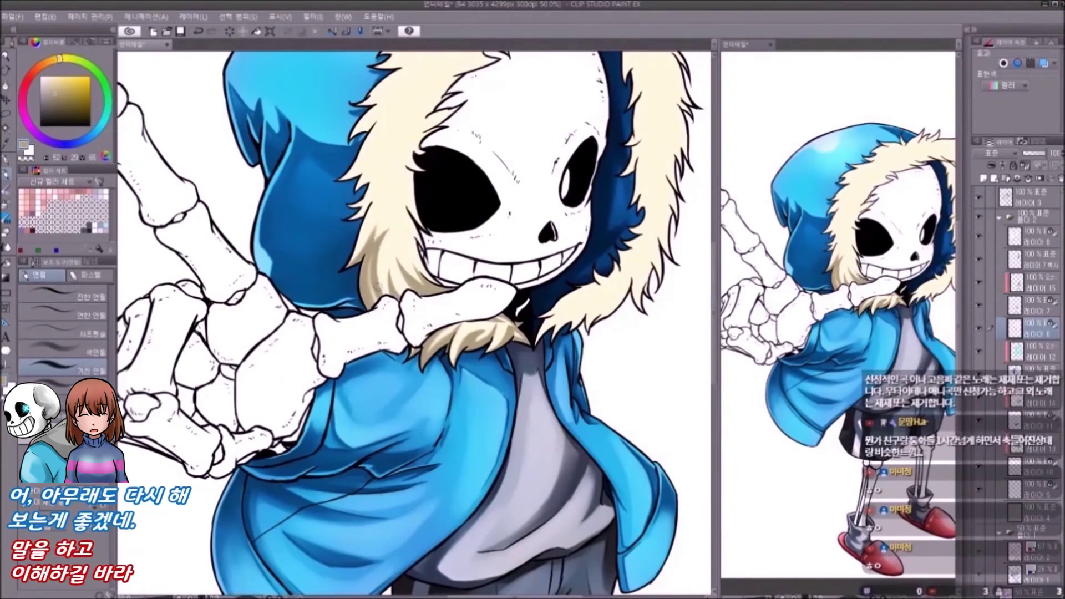
Step: Extend the beige shadow tufts up the near side of the fur trim beside the large eye socket
{"action": "left_click", "coordinate": [413, 233], "text": "alt"}
{"action": "scroll", "coordinate": [413, 233], "scroll_direction": "up", "scroll_amount": 2}
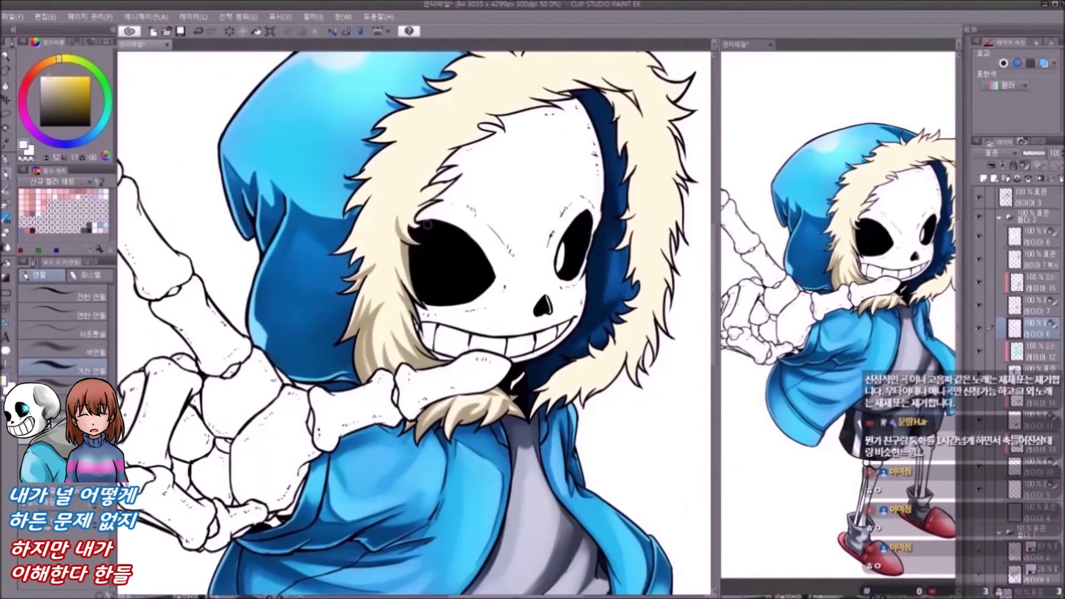
{"action": "left_click", "coordinate": [416, 289], "text": "alt"}
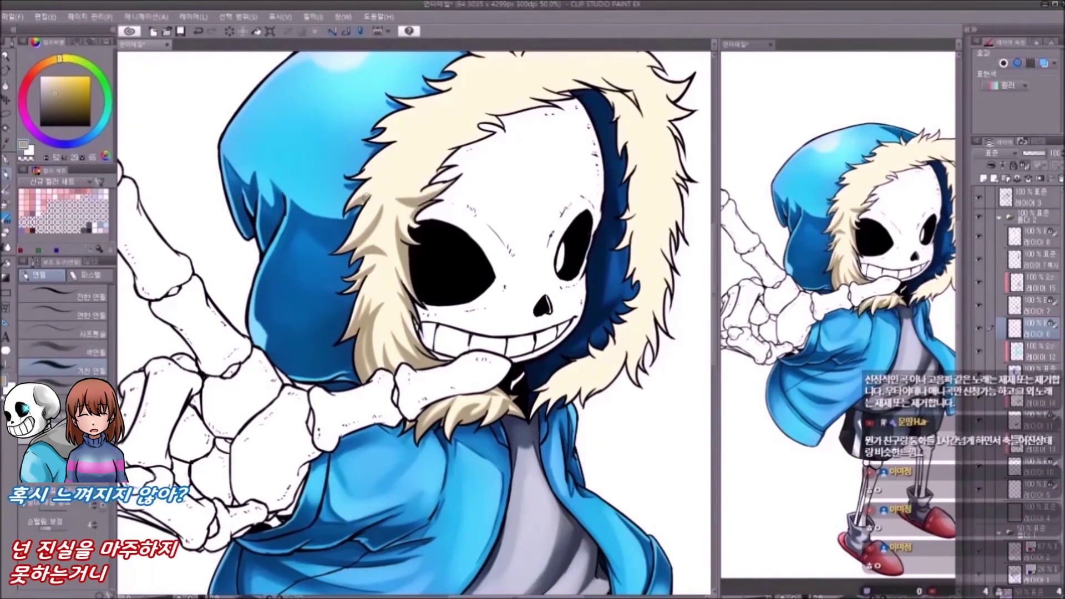
Step: Paint beige shadow tufts along the upper and far side of the hood's fur trim
{"action": "key", "text": "p"}
{"action": "left_click_drag", "start_coordinate": [642, 146], "coordinate": [650, 269]}
{"action": "key", "text": "p"}
{"action": "left_click_drag", "start_coordinate": [644, 108], "coordinate": [618, 336]}
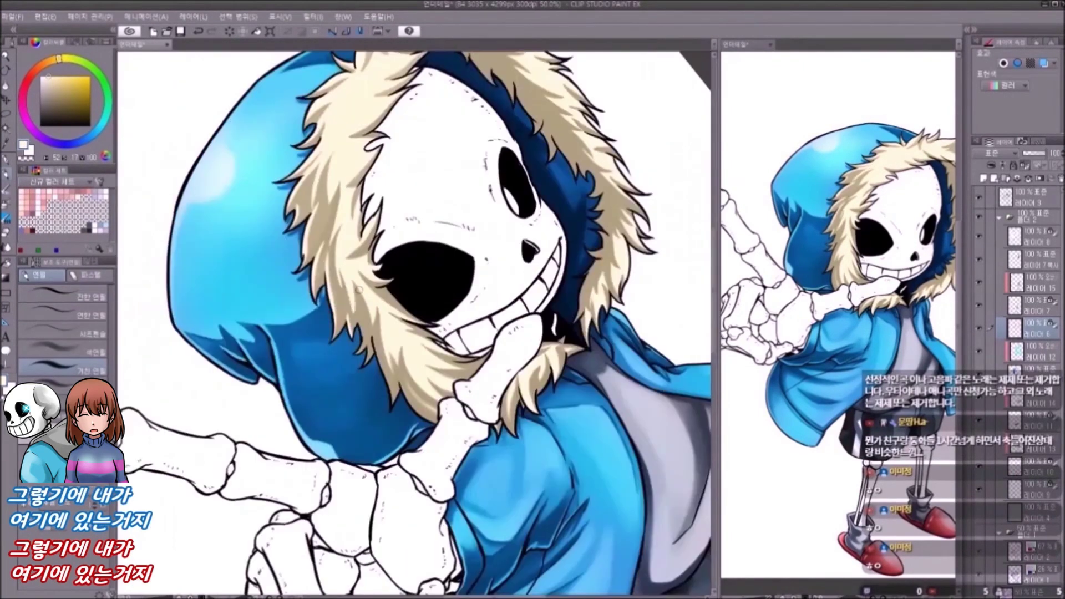
Step: Deepen the fur trim and collar with darker brown shadows between the tufts and along the inner edge
{"action": "key", "text": "p"}
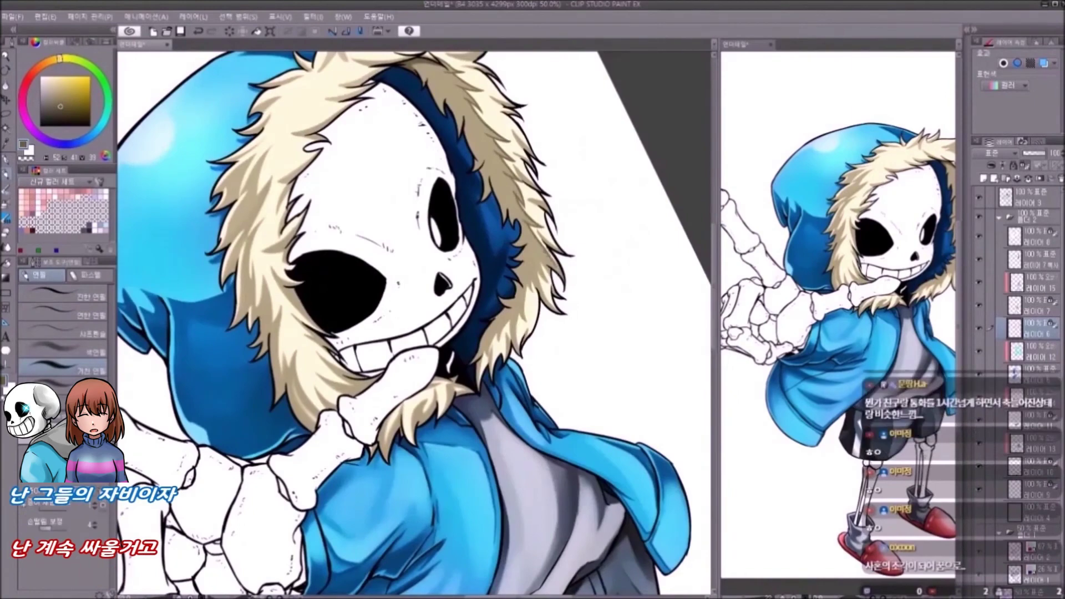
{"action": "scroll", "coordinate": [516, 332], "scroll_direction": "up", "scroll_amount": 1}
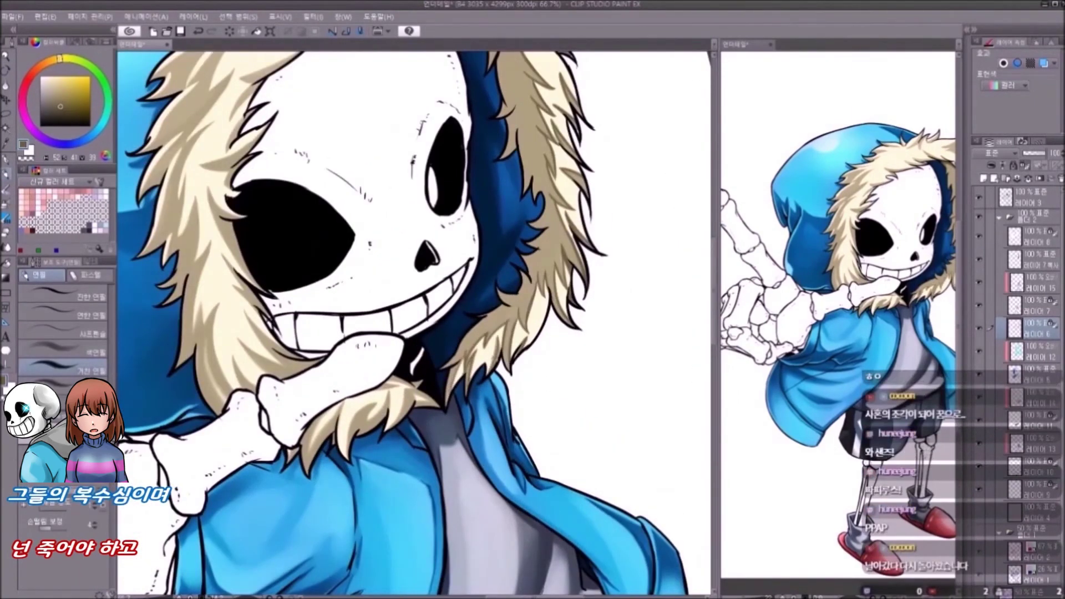
{"action": "left_click_drag", "start_coordinate": [490, 320], "coordinate": [515, 420]}
{"action": "left_click_drag", "start_coordinate": [251, 381], "coordinate": [288, 430]}
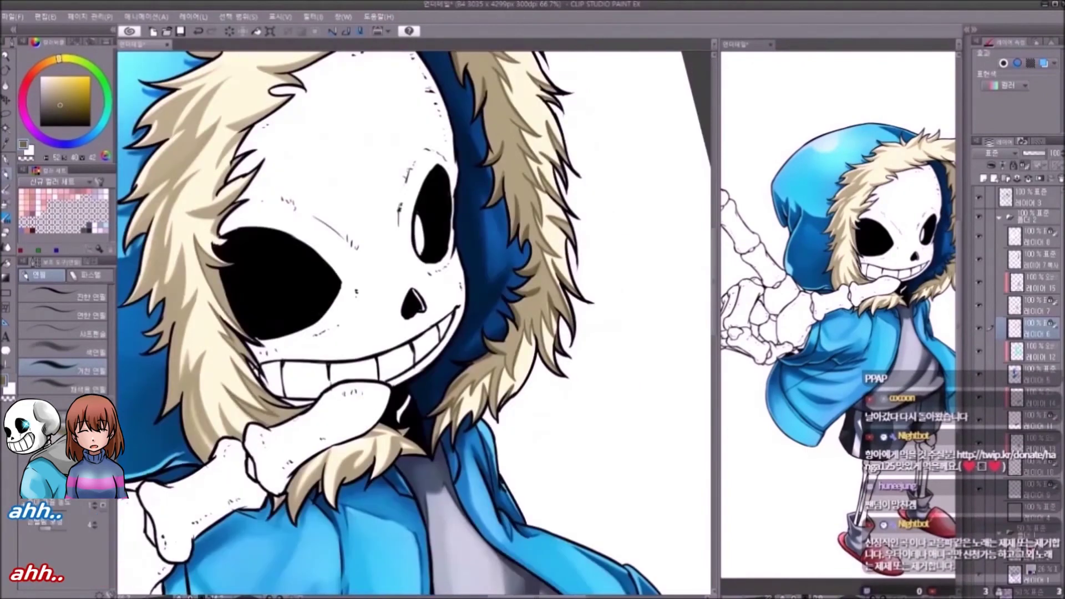
{"action": "left_click_drag", "start_coordinate": [228, 408], "coordinate": [313, 331]}
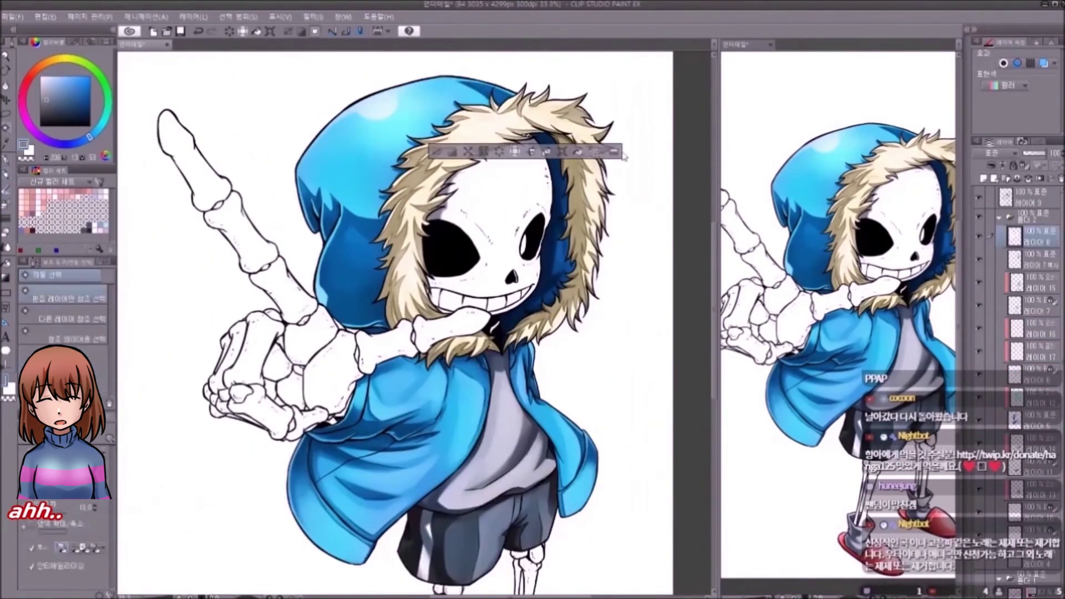
Step: Shade the skull with soft blue-grey under the hood's fur, around the eye sockets and along the cheek
{"action": "key", "text": "ctrl+d"}
{"action": "key", "text": "p"}
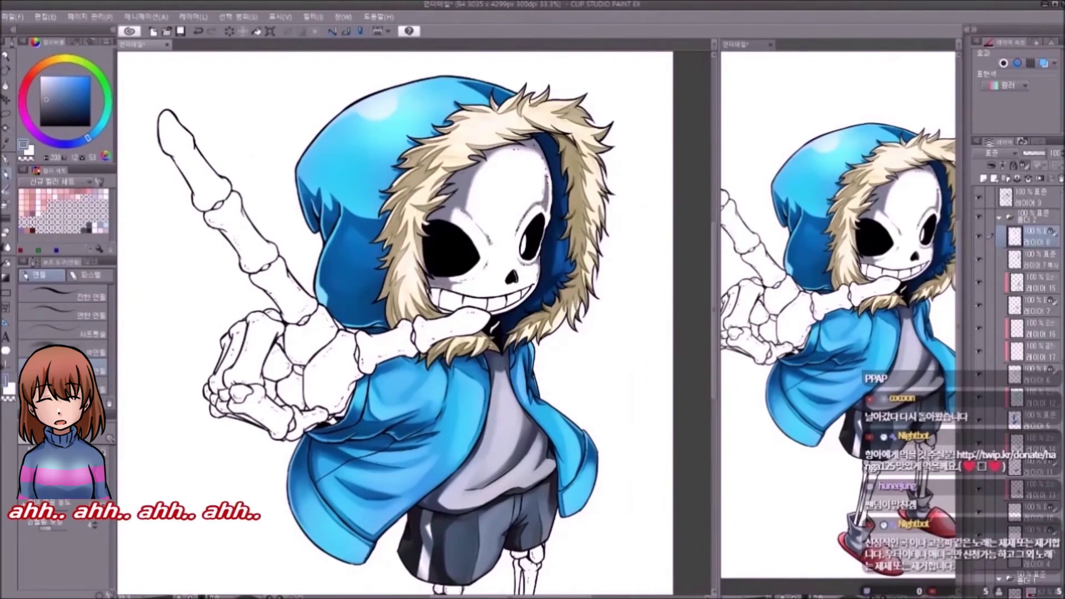
{"action": "key", "text": "b"}
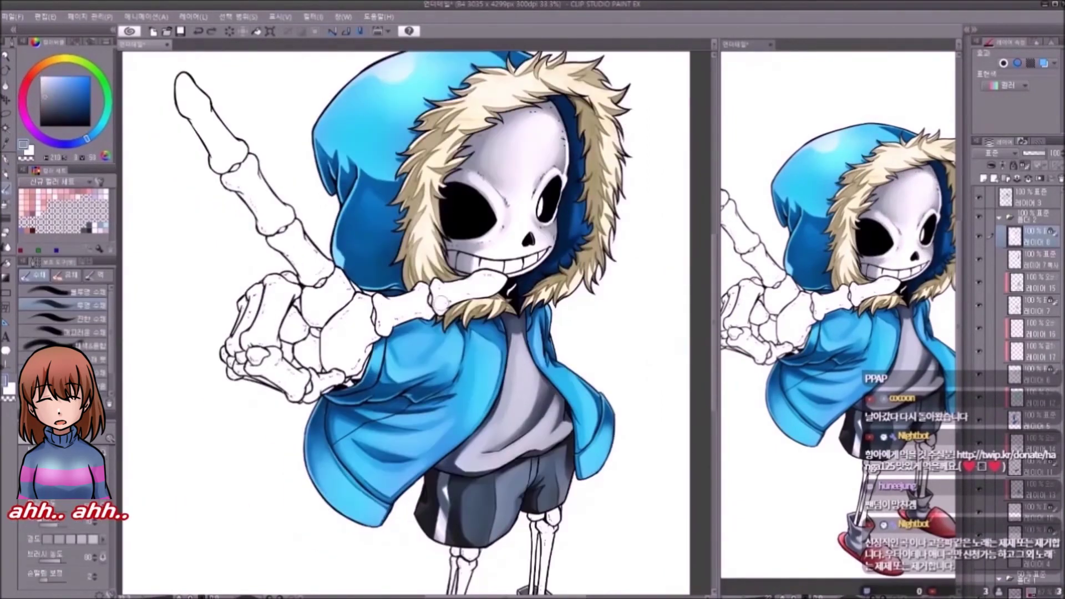
Step: Shade the bones of the curled fist, pointing finger and thumb with soft blue-grey
{"action": "key", "text": "p"}
{"action": "left_click_drag", "start_coordinate": [363, 324], "coordinate": [330, 388]}
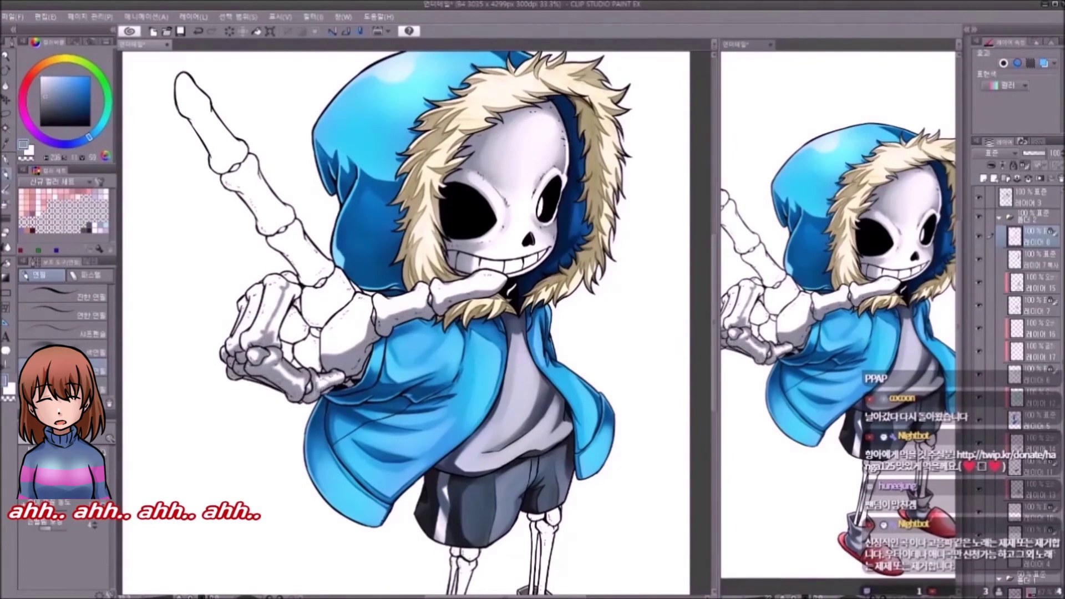
{"action": "left_click_drag", "start_coordinate": [388, 277], "coordinate": [401, 302]}
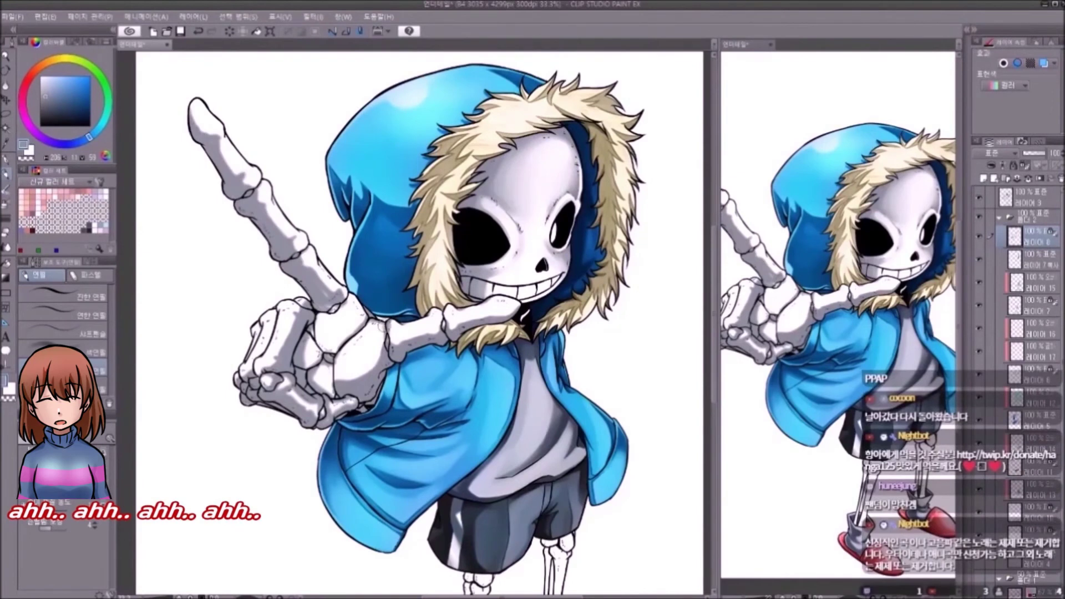
{"action": "key", "text": "b"}
{"action": "key", "text": "x"}
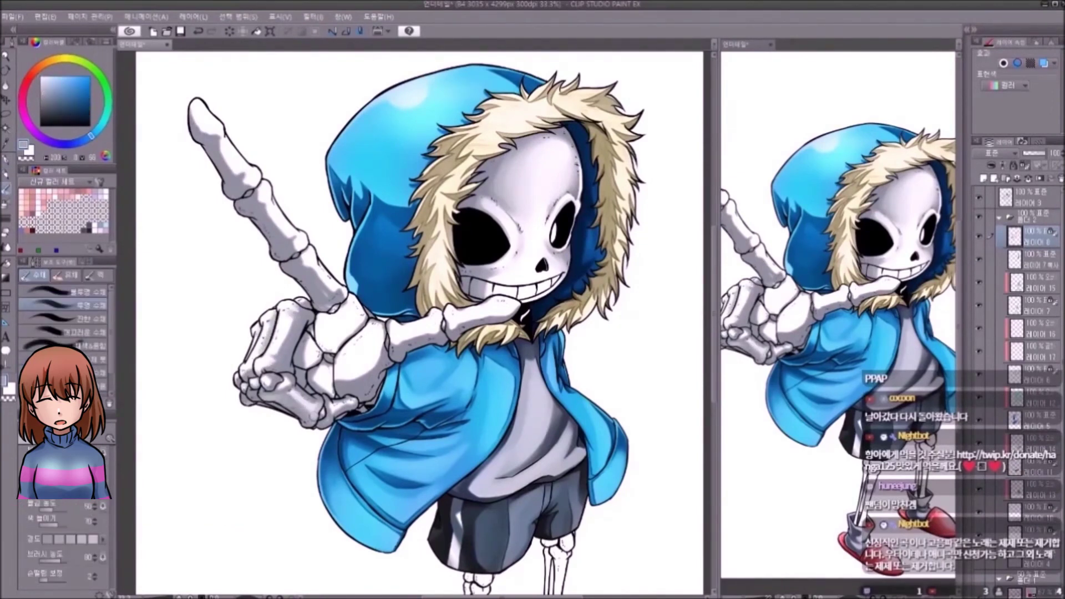
Step: Refine the hand's bone shading with darker blue-grey around the joints and palm, and shade the leg bones to match
{"action": "left_click_drag", "start_coordinate": [319, 392], "coordinate": [351, 361]}
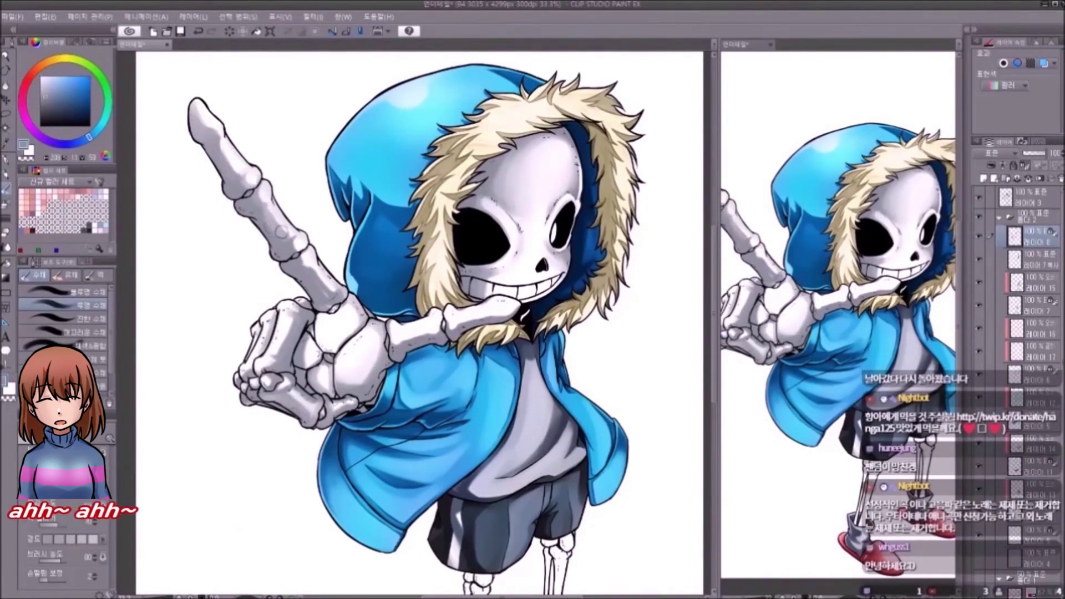
{"action": "left_click_drag", "start_coordinate": [307, 360], "coordinate": [313, 339]}
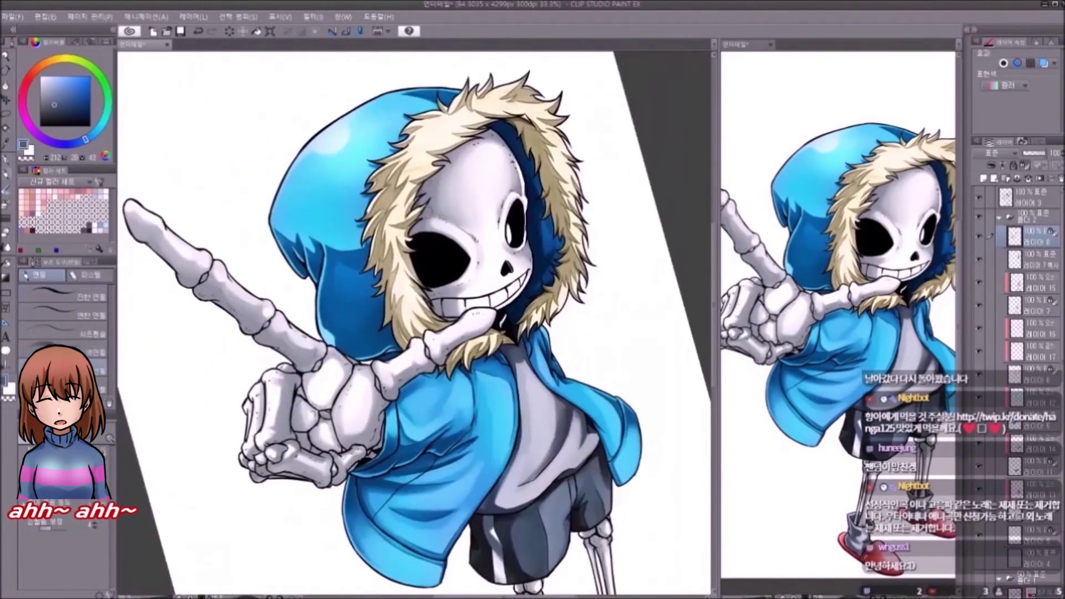
{"action": "key", "text": "b"}
{"action": "key", "text": "minus"}
{"action": "key", "text": "p"}
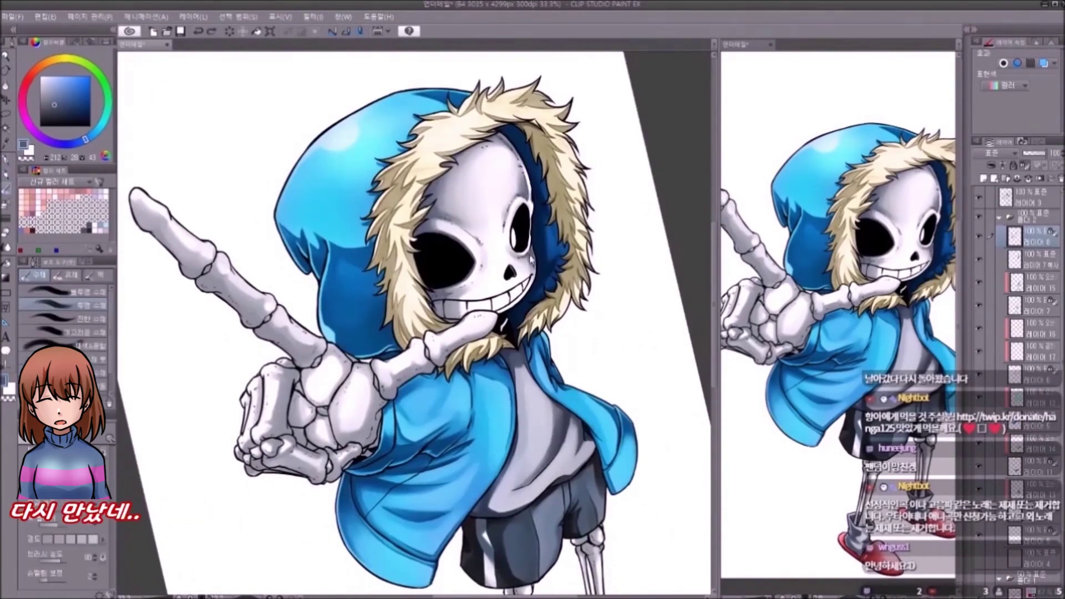
{"action": "key", "text": "b"}
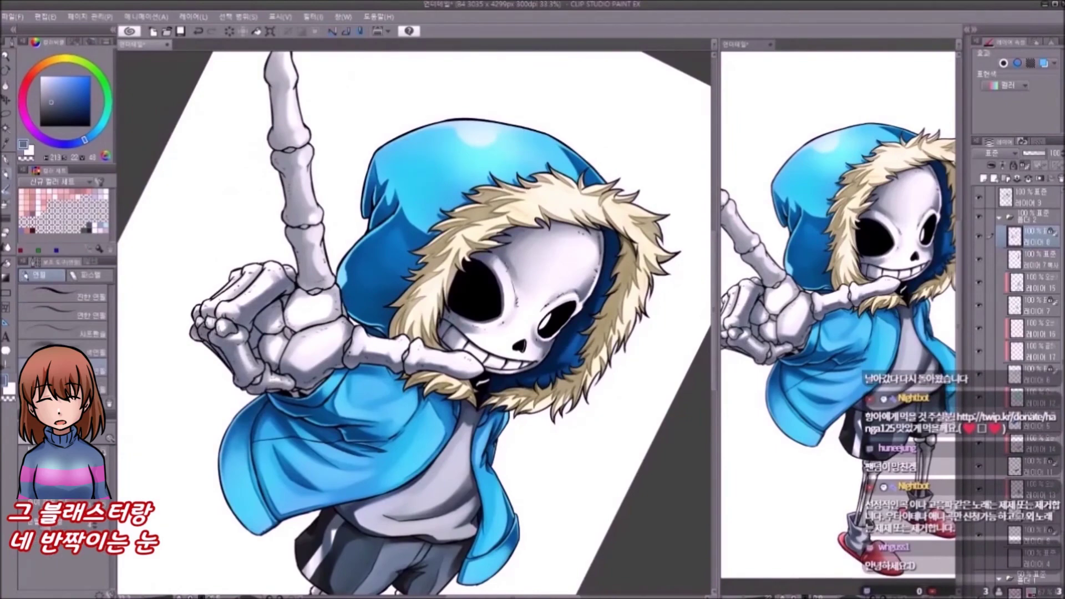
{"action": "key", "text": "p"}
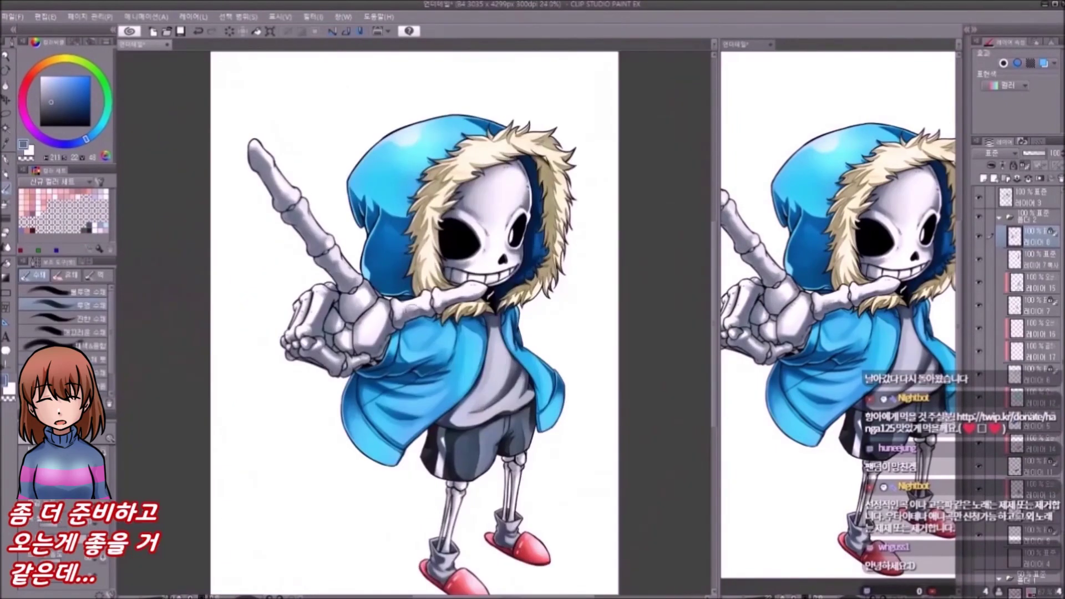
Step: Deepen the bone shadows with dark blue-grey on a new layer and tint the shading with an Overlay layer
{"action": "key", "text": "b"}
{"action": "key", "text": "p"}
{"action": "key", "text": "ctrl+shift+n"}
{"action": "key", "text": "ctrl+plus"}
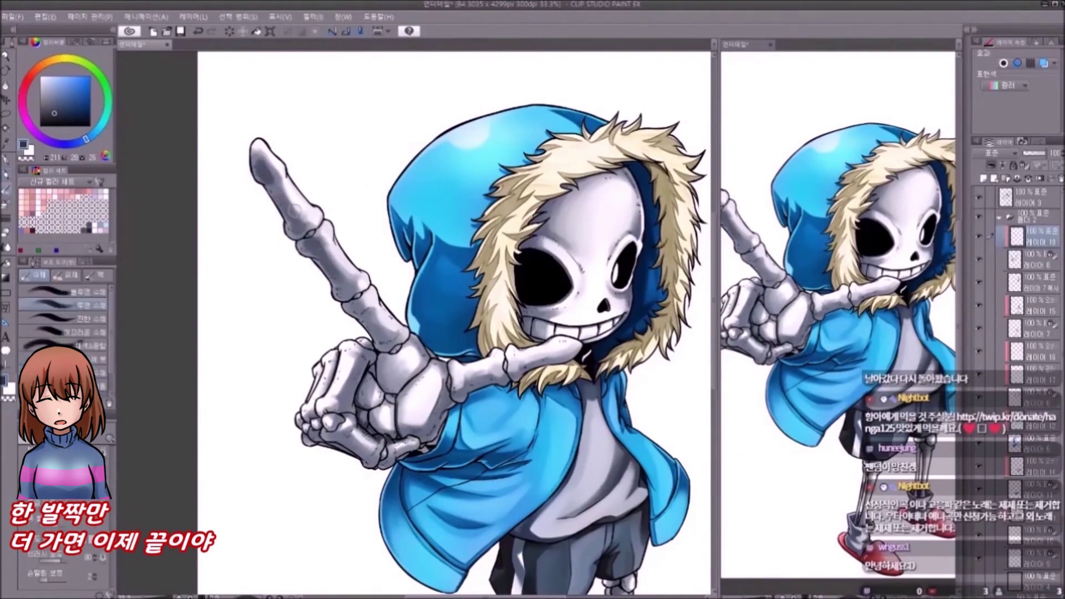
{"action": "key", "text": "ctrl+minus"}
{"action": "key", "text": "ctrl+shift+n"}
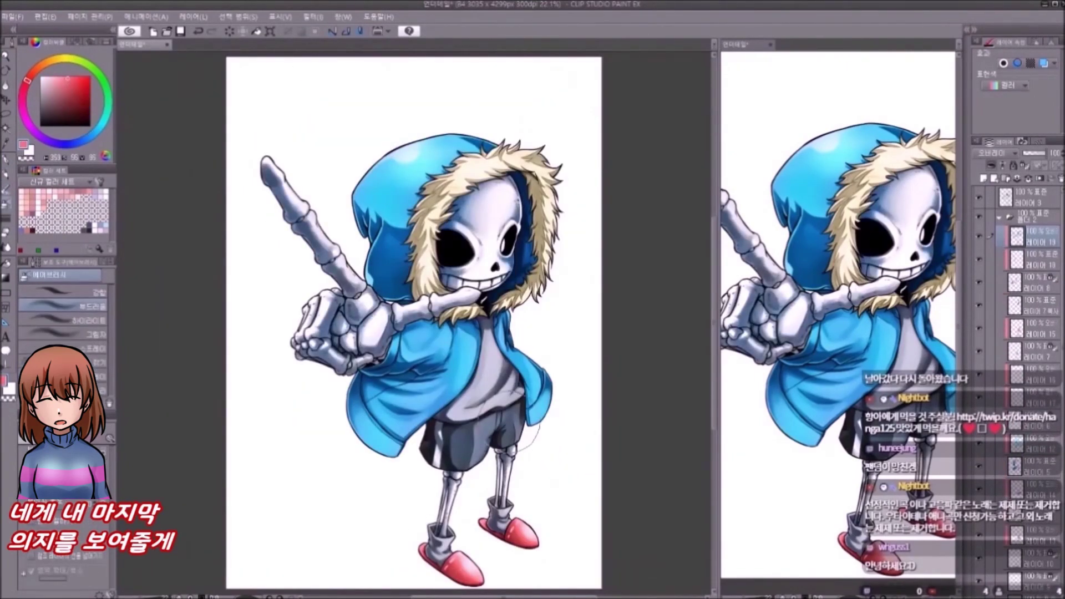
Step: Paint a glowing blue pupil in the smaller eye socket and merge its duplicated layer into the one below
{"action": "key", "text": "ctrl+plus"}
{"action": "key", "text": "Tab"}
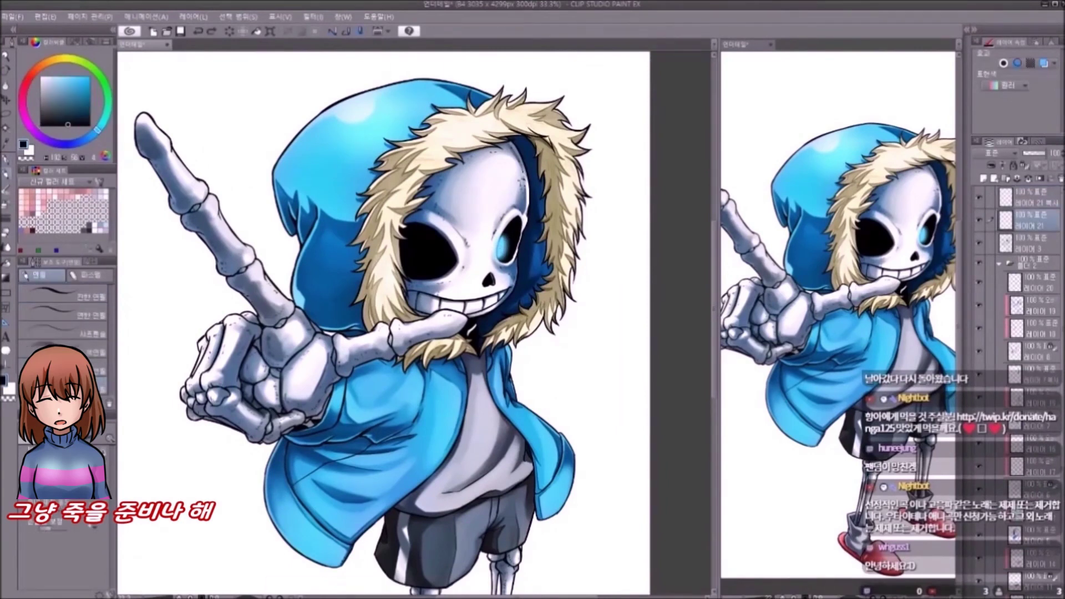
{"action": "key", "text": "ctrl+e"}
{"action": "key", "text": "x"}
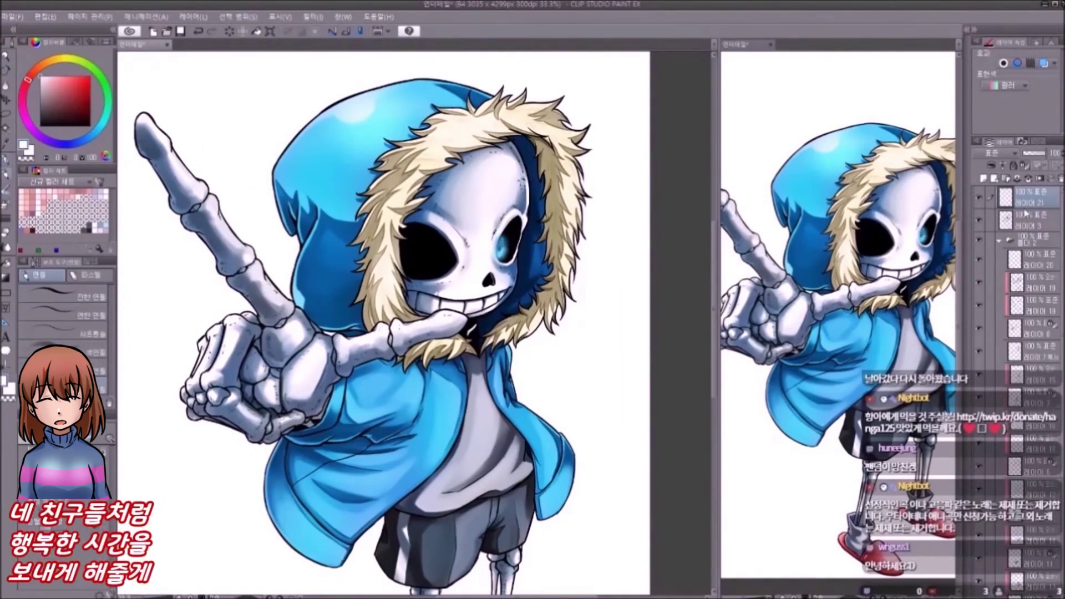
Step: Make the background black and add a blue glow around the figure with a blue-white flame on the pointing fingertip
{"action": "key", "text": "ctrl+shift+n"}
{"action": "key", "text": "b"}
{"action": "left_click", "coordinate": [103, 126]}
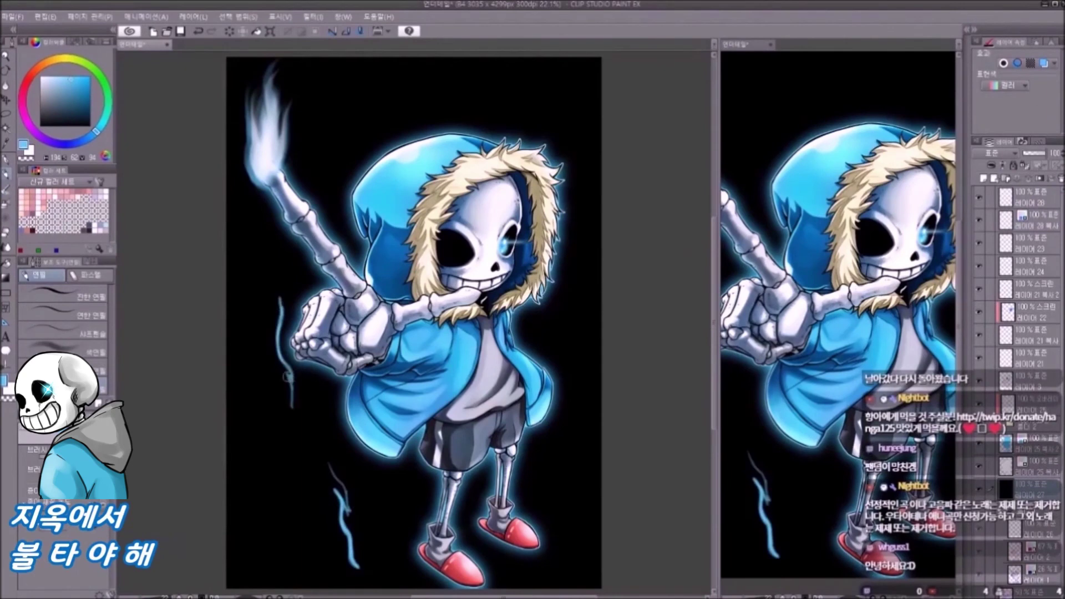
Step: Paint jagged light-blue energy streaks rising along both sides of the figure on the black background
{"action": "left_click_drag", "start_coordinate": [566, 541], "coordinate": [579, 340]}
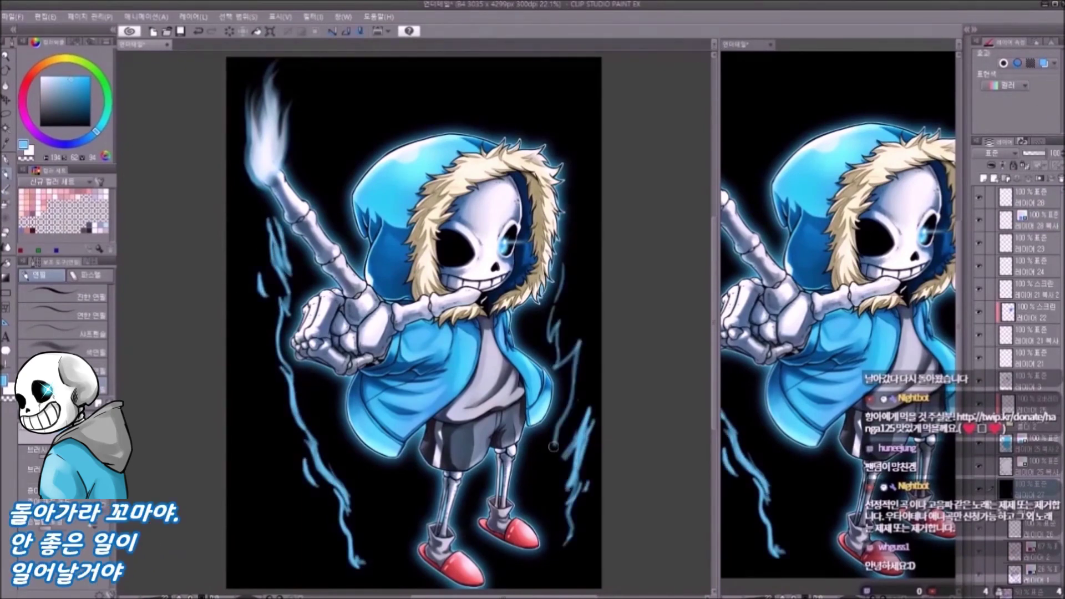